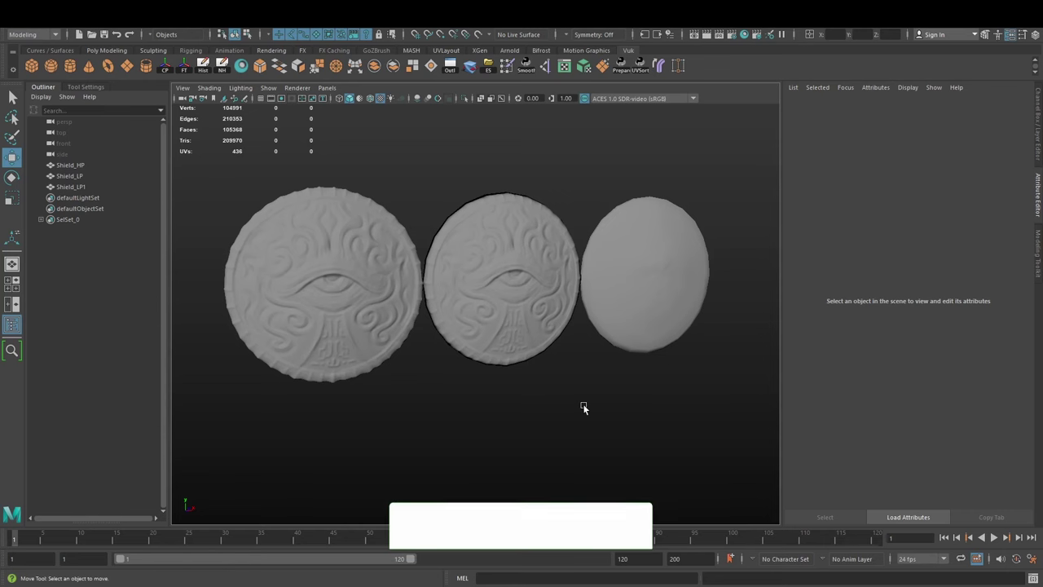
Examine the three shields from several angles, selecting the high-poly and plain low-poly meshes to compare them
mouse_move(583, 407)
left_mouse_down("alt")
mouse_move(505, 399)
mouse_move(589, 410)
left_mouse_up("alt")
left_click_drag(514, 362, 452, 342, "alt")
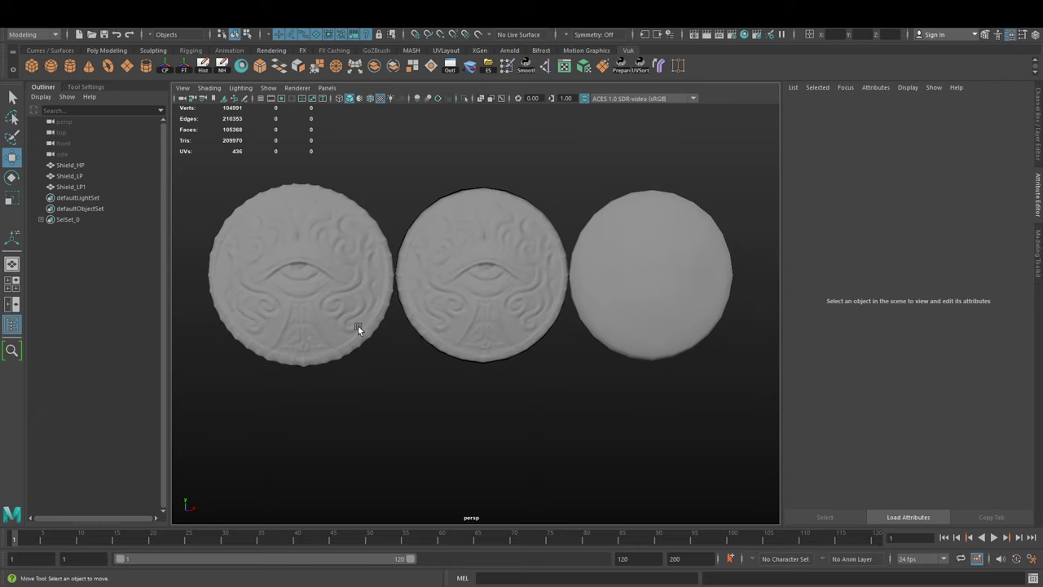
left_click_drag(327, 292, 348, 303, "alt")
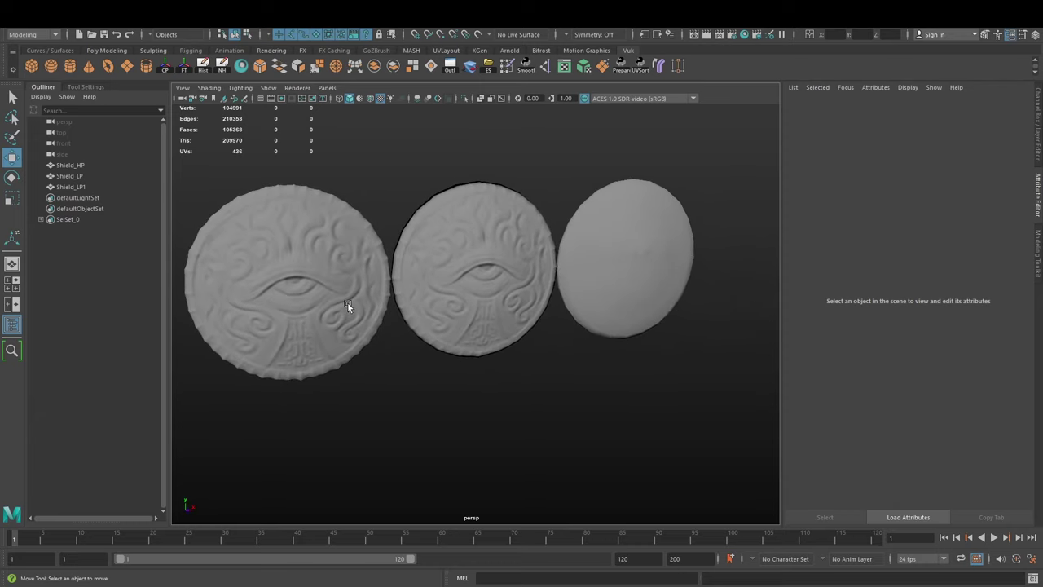
left_click(329, 308)
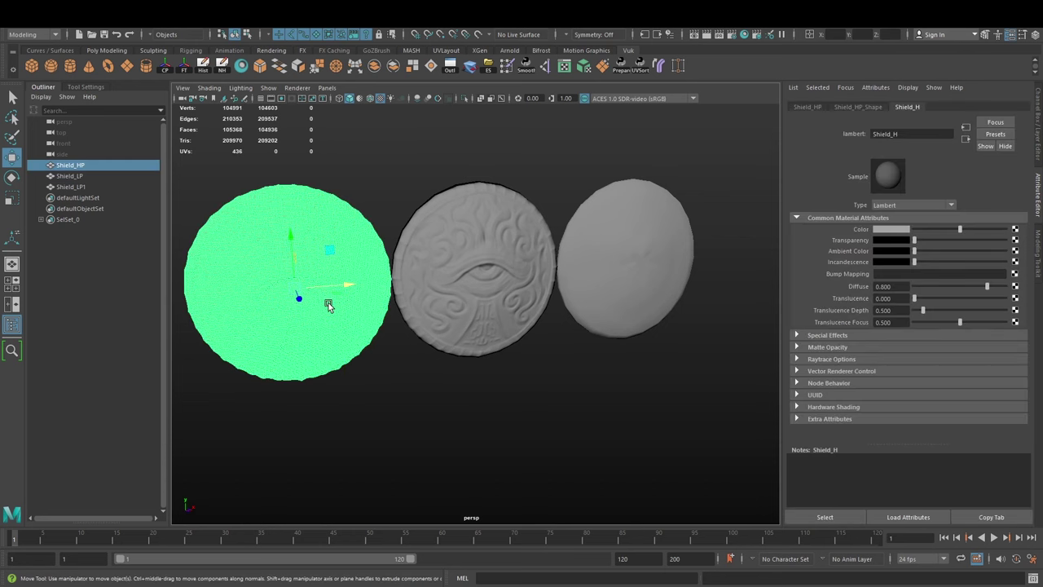
left_click(639, 258)
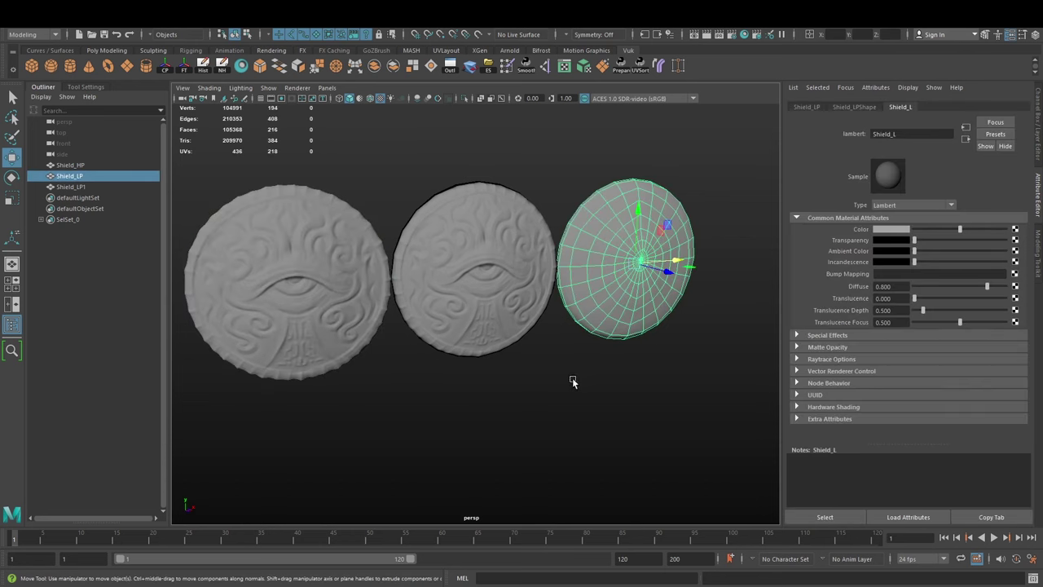
mouse_move(568, 379)
left_mouse_down("alt")
mouse_move(533, 372)
mouse_move(552, 378)
left_mouse_up("alt")
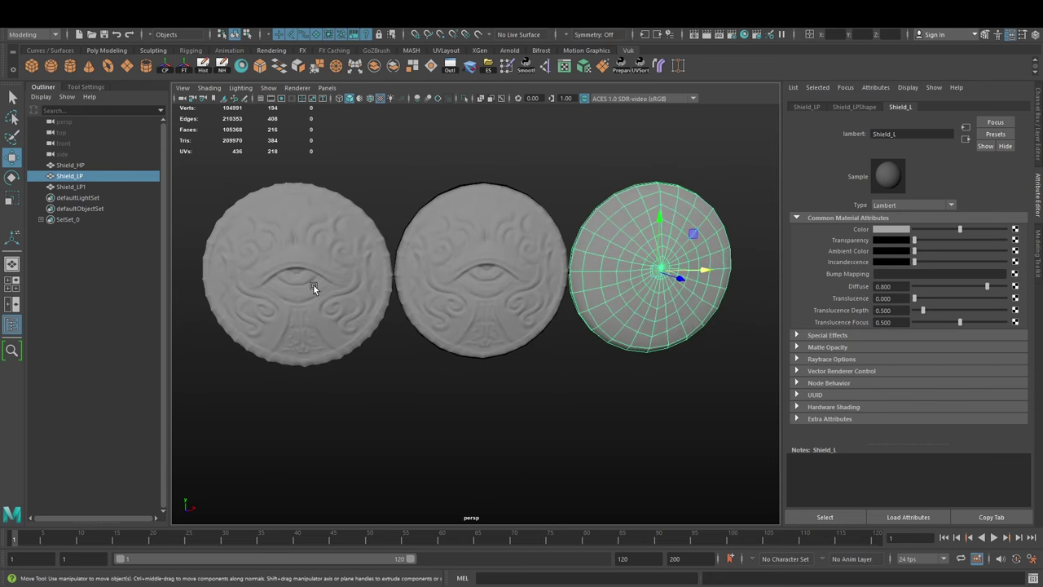
left_click_drag(637, 383, 721, 321, "alt")
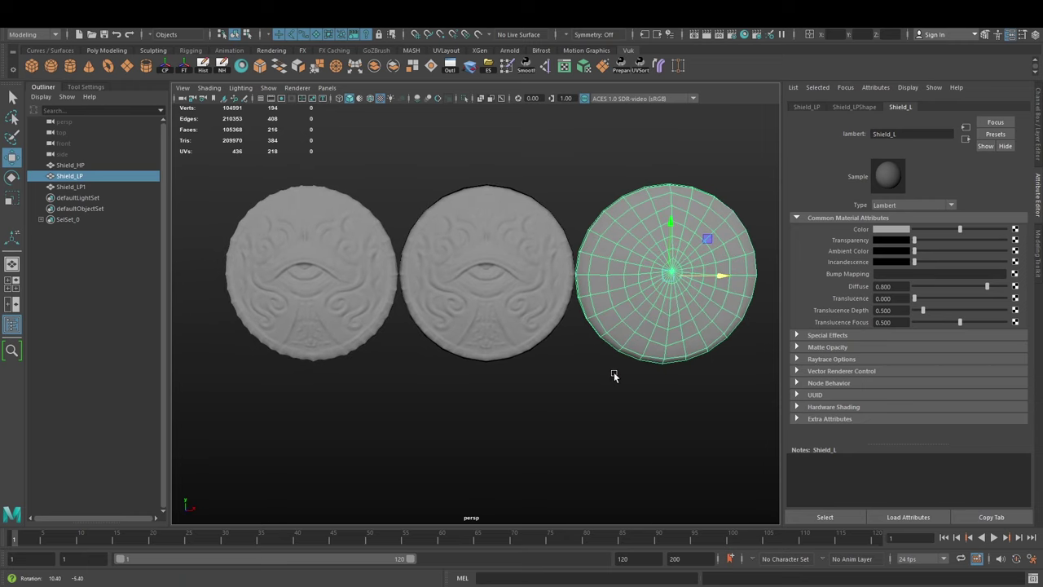
left_click(575, 392)
left_click_drag(568, 396, 475, 399, "alt")
scroll(475, 400, "down", 1)
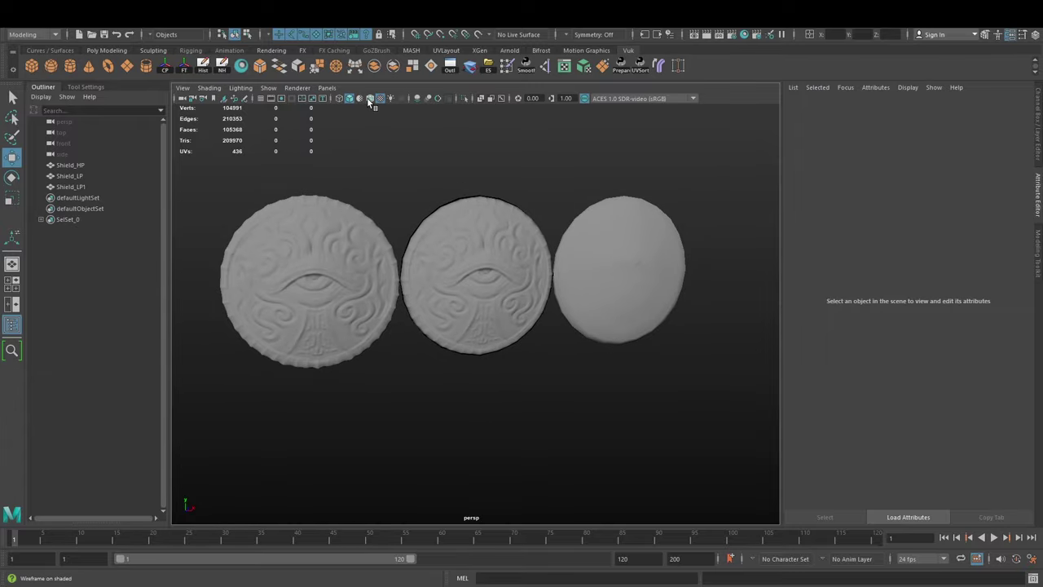
Overlay the wireframe on the shaded models and examine the mesh density of the high-poly shield
left_click(369, 98)
middle_click_drag(311, 271, 468, 288, "alt")
right_click_drag(469, 289, 524, 541, "alt")
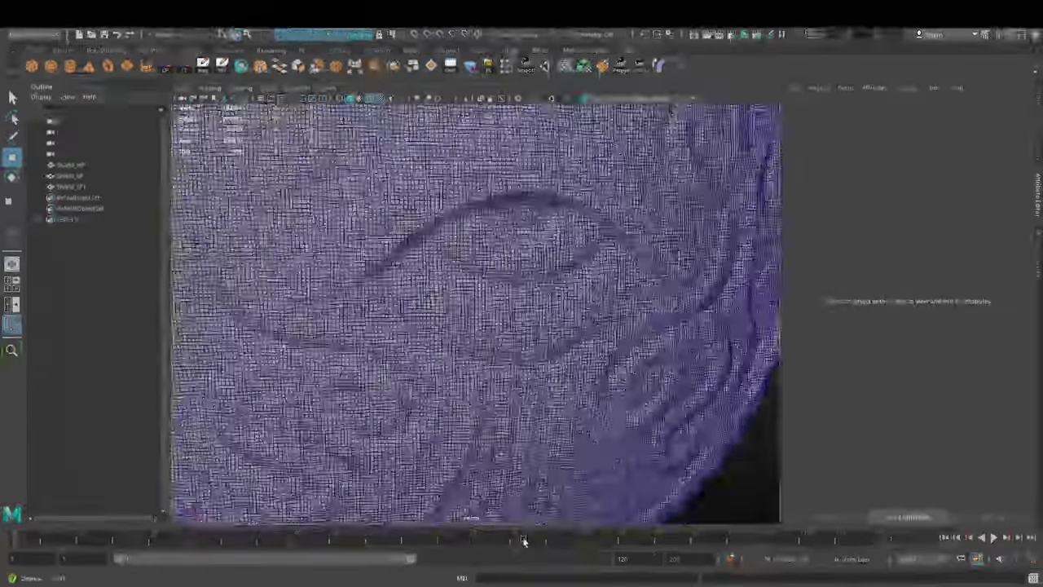
left_click_drag(391, 439, 489, 396, "alt")
scroll(435, 265, "down", 12)
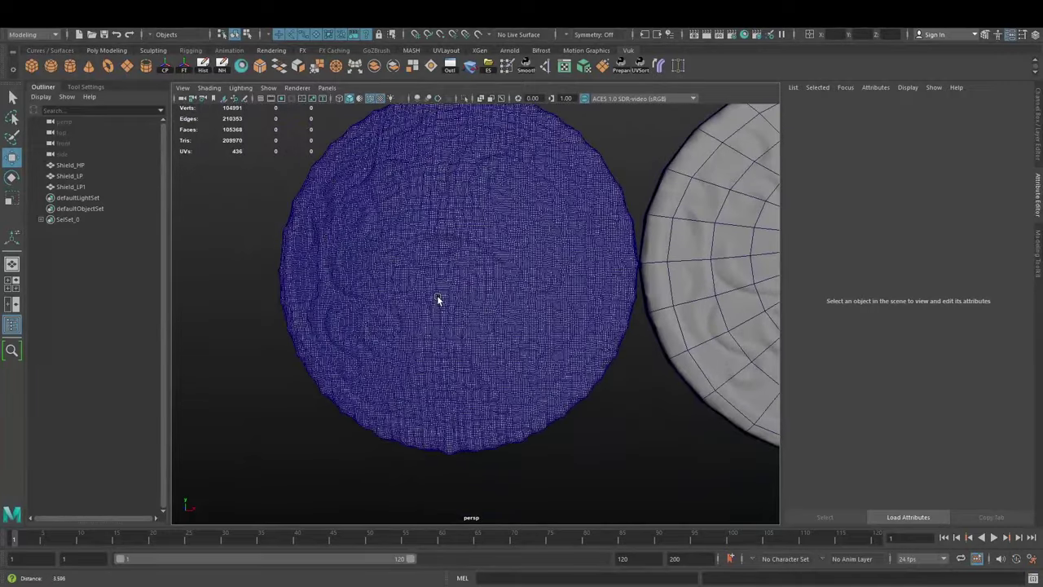
middle_click_drag(468, 328, 433, 310, "alt")
left_click_drag(432, 309, 494, 353, "alt")
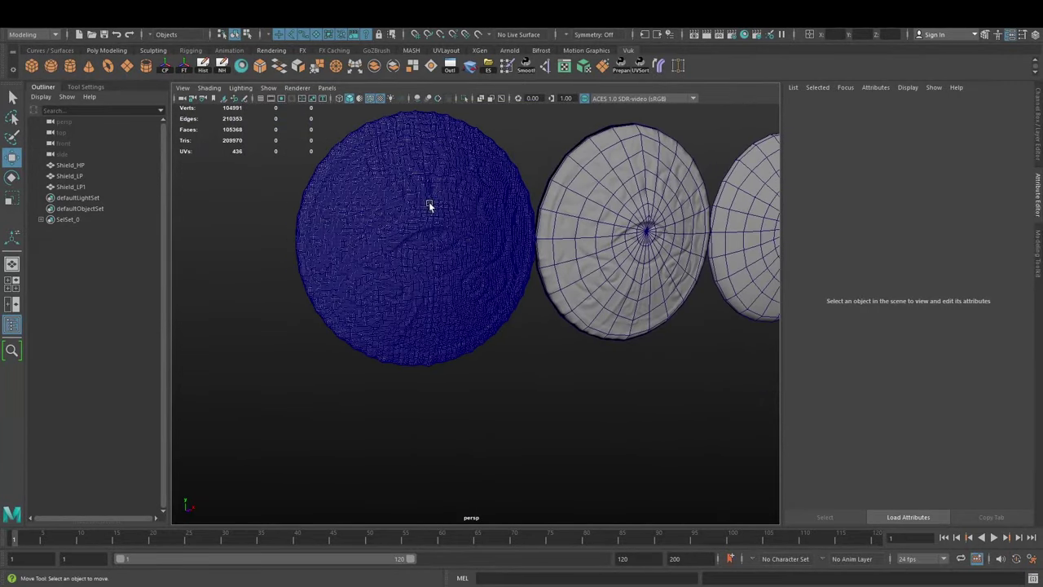
left_click_drag(446, 232, 524, 344, "alt")
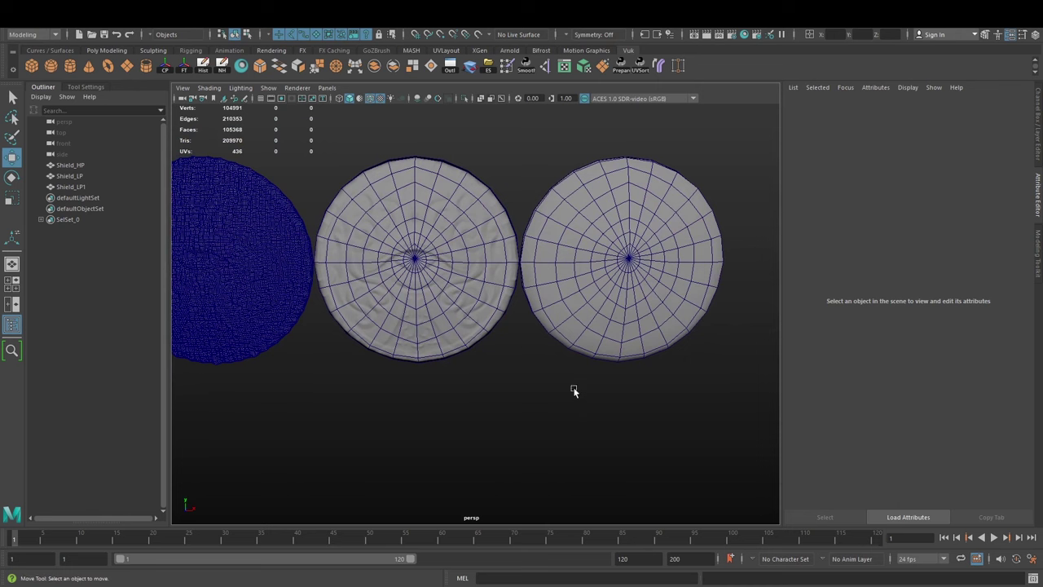
Compare the wireframe topology of the bump-mapped middle shield with the plain low-poly shield
scroll(538, 373, "down", 2)
left_click_drag(508, 366, 575, 371, "alt")
middle_click_drag(540, 375, 558, 380, "alt")
scroll(564, 366, "up", 2)
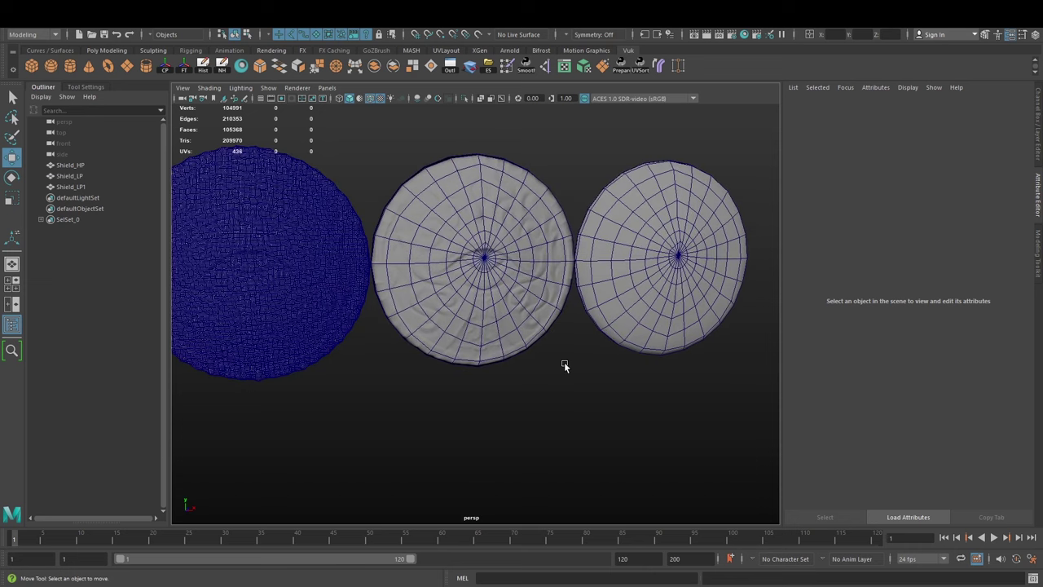
left_click(533, 301)
left_click(418, 427)
left_click(400, 237)
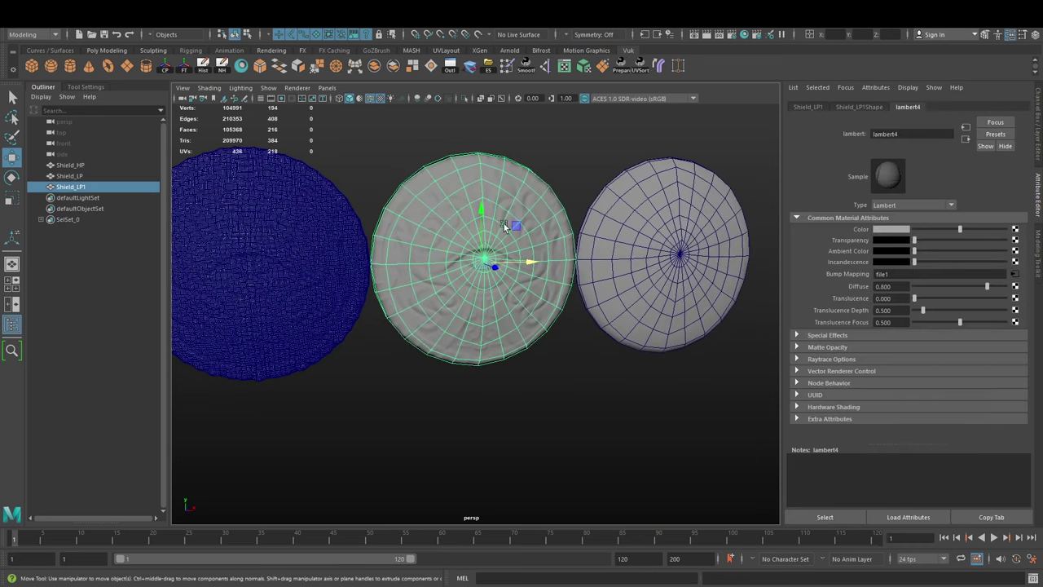
left_click_drag(430, 403, 492, 374, "alt")
left_click(502, 408)
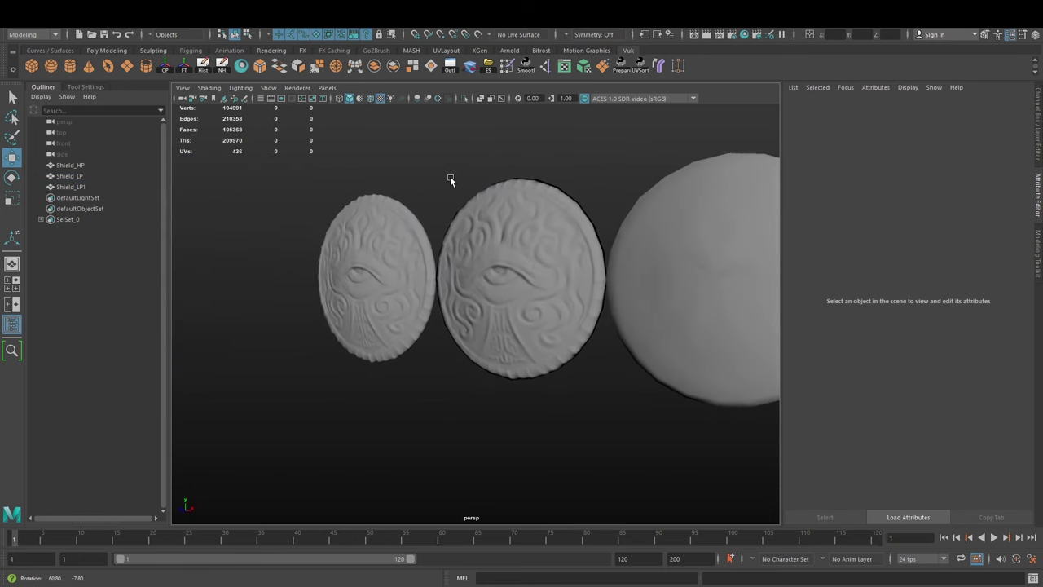
mouse_move(450, 176)
left_mouse_down("alt")
mouse_move(454, 149)
mouse_move(536, 169)
mouse_move(493, 203)
mouse_move(461, 174)
mouse_move(512, 157)
mouse_move(545, 171)
mouse_move(465, 158)
mouse_move(464, 193)
mouse_move(547, 187)
mouse_move(517, 168)
mouse_move(454, 196)
mouse_move(497, 204)
left_mouse_up("alt")
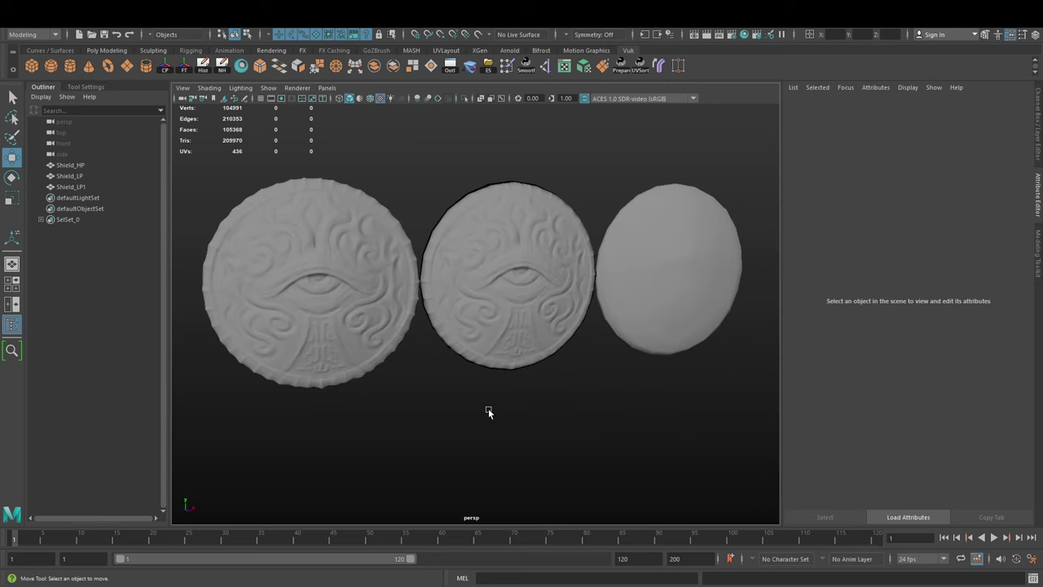
Delete the middle shield, Shield_LP1, and display the grid around the remaining two shields
left_click(504, 338)
key("Delete")
left_click(353, 324)
middle_click_drag(437, 346, 615, 354, "alt")
left_click_drag(496, 232, 675, 340, "alt")
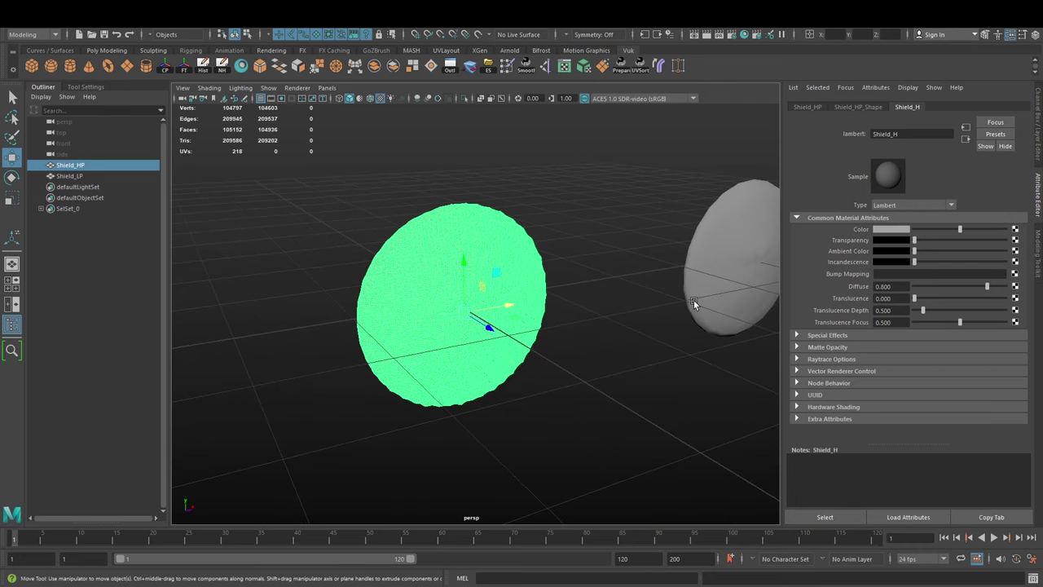
Move Shield_LP onto Shield_HP so that both meshes overlap at the grid origin
left_click(695, 303)
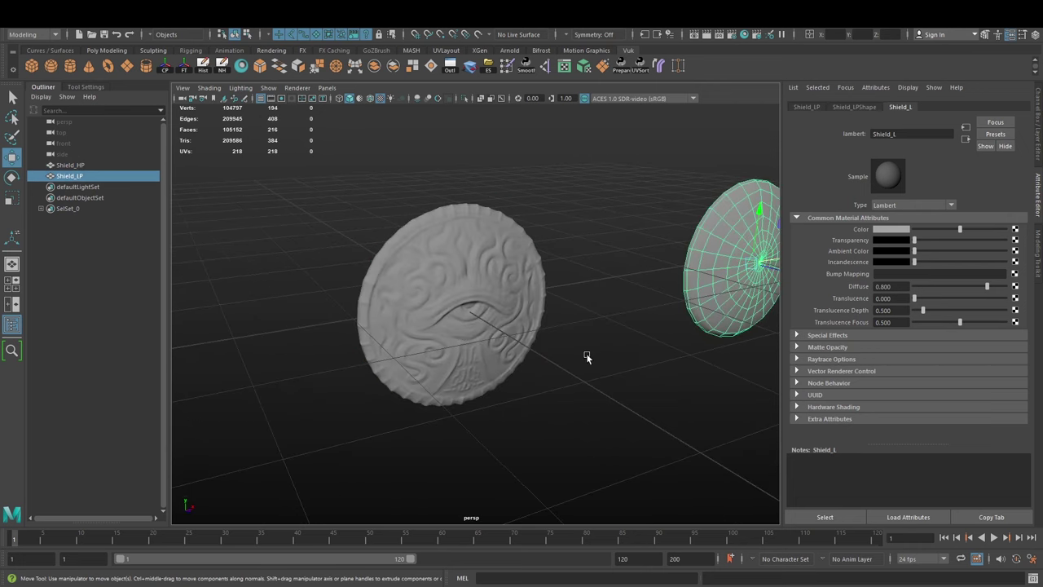
left_click_drag(587, 356, 652, 320, "alt")
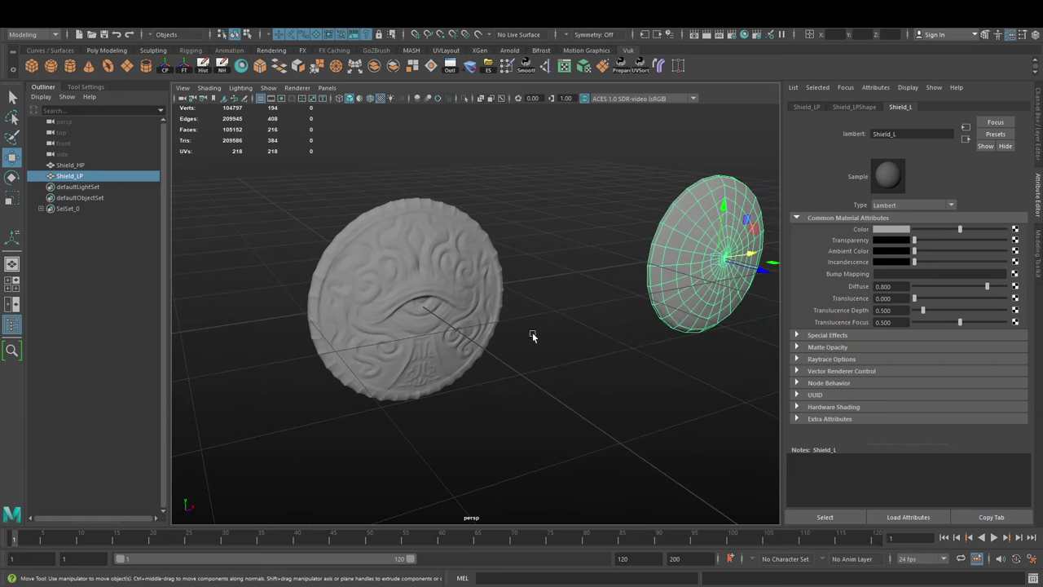
left_click_drag(475, 290, 606, 332, "alt")
left_click_drag(744, 253, 352, 295)
key("f")
mouse_move(516, 363)
left_mouse_down("alt")
mouse_move(692, 358)
mouse_move(506, 367)
left_mouse_up("alt")
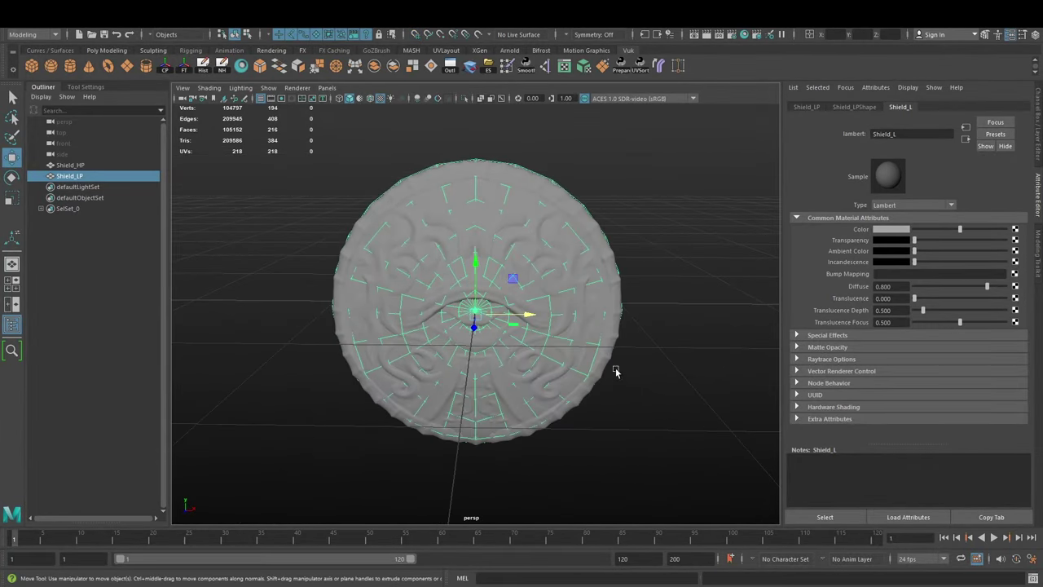
left_click_drag(589, 299, 615, 362, "alt")
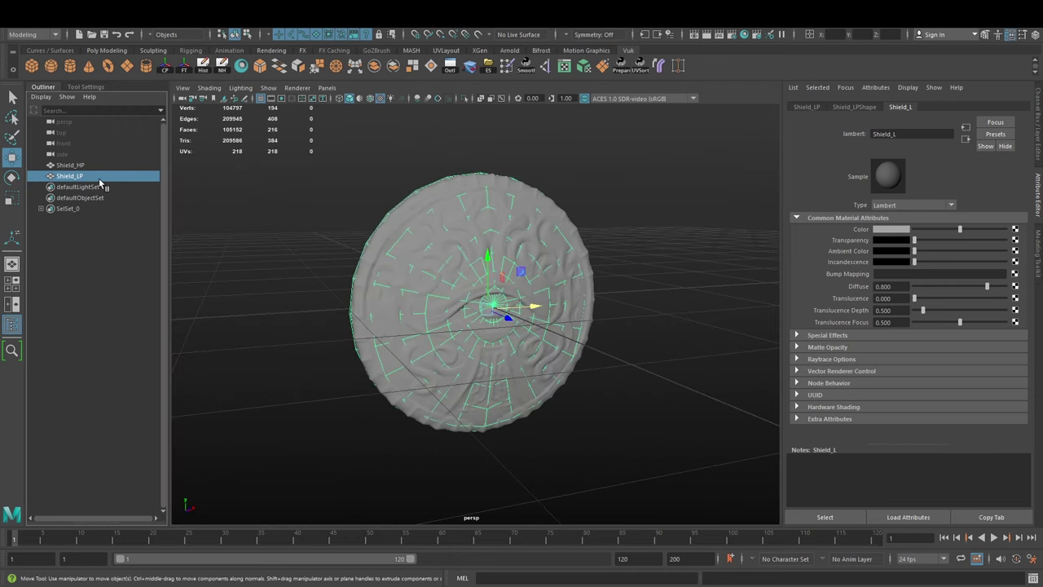
Check the overlapping Shield_LP and Shield_HP meshes by selecting each one by name
left_click(161, 203)
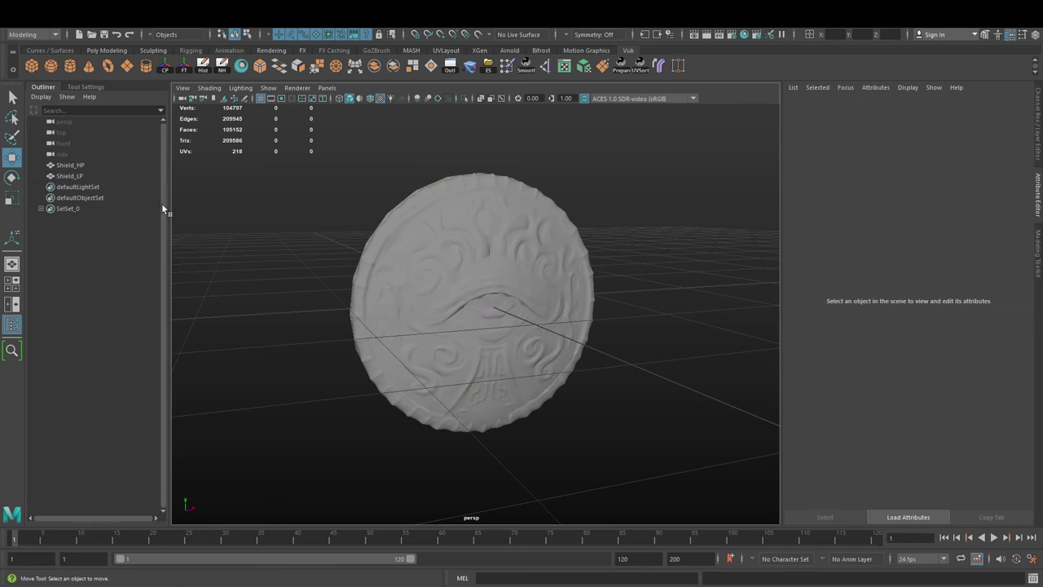
left_click(95, 174)
left_click(82, 165)
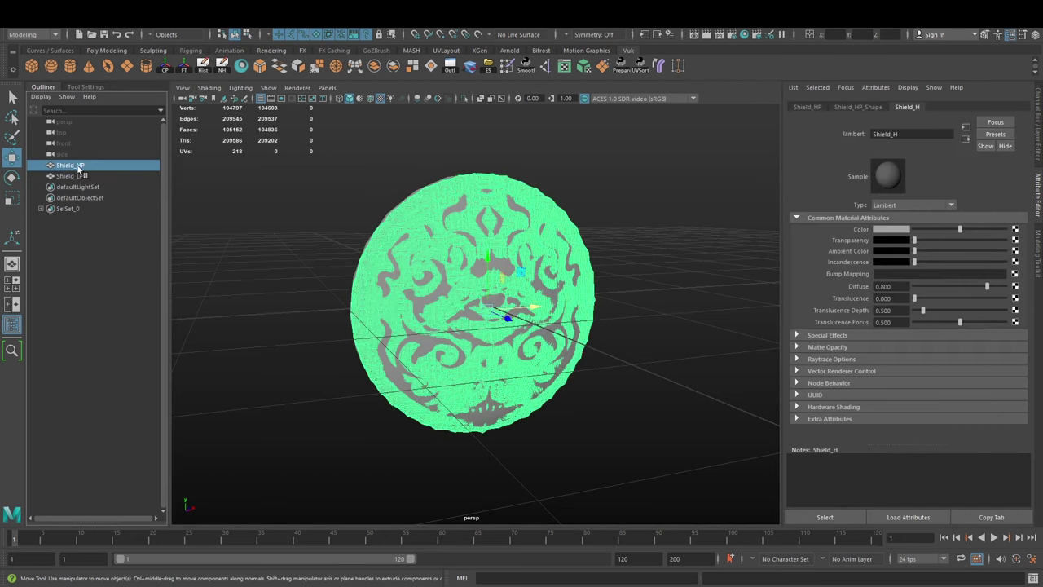
left_click(195, 232)
left_click_drag(305, 223, 335, 217, "alt")
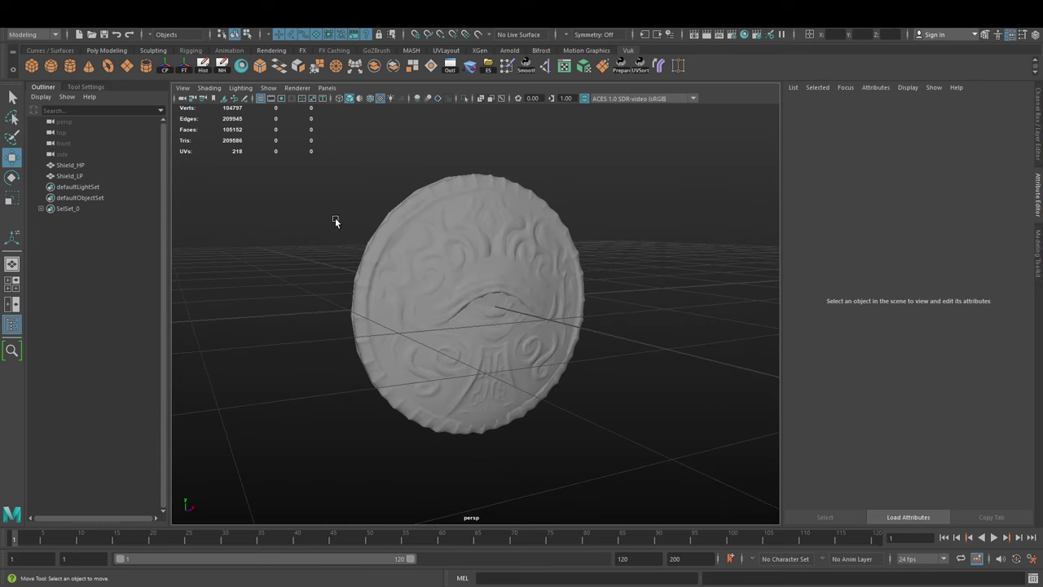
Inspect Shield_LP's full UV layout in the UV Editor with the checker map applied
left_click(462, 228)
left_click(438, 226)
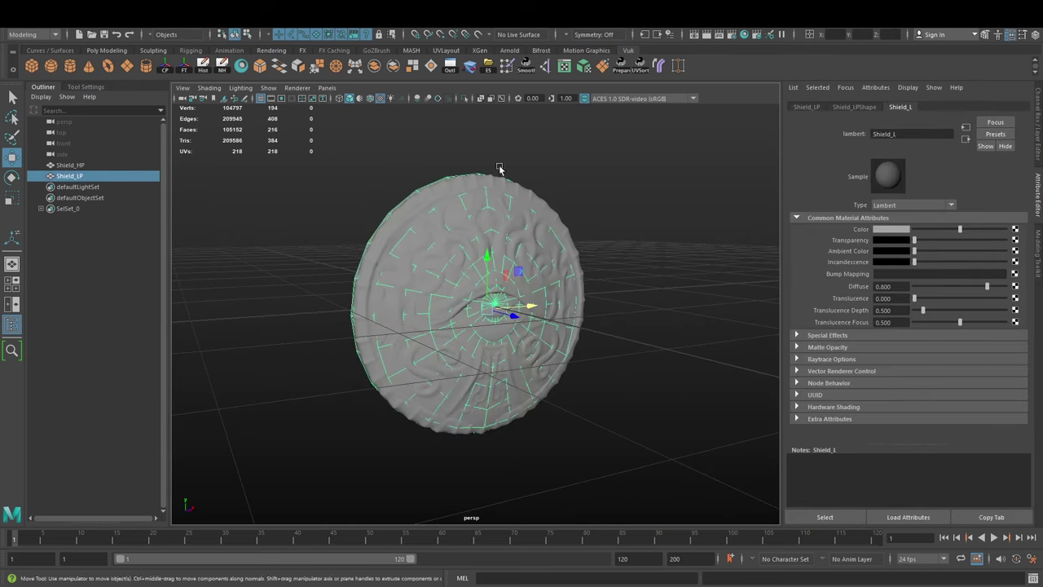
left_click(567, 66)
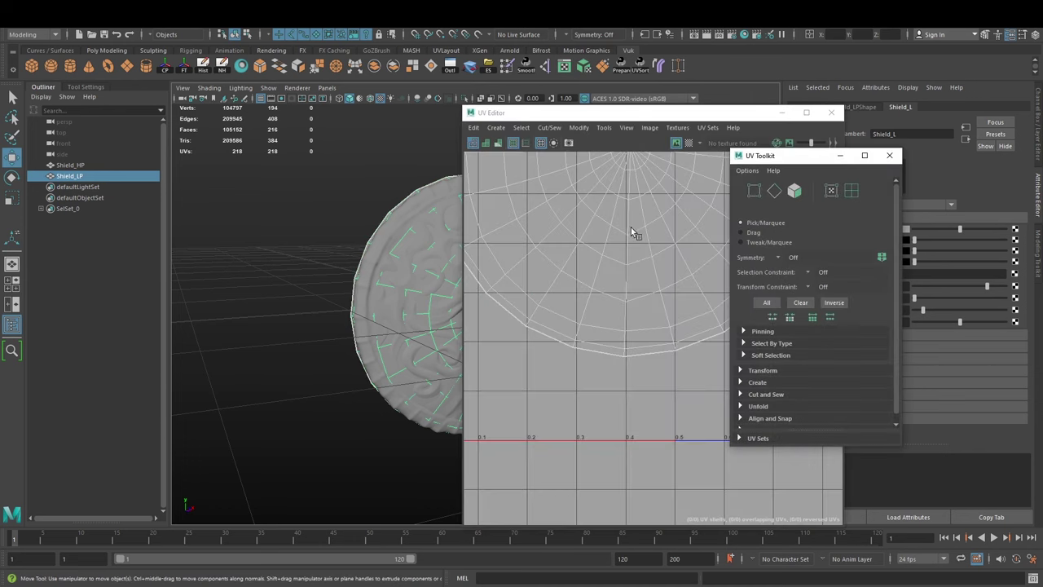
key("f")
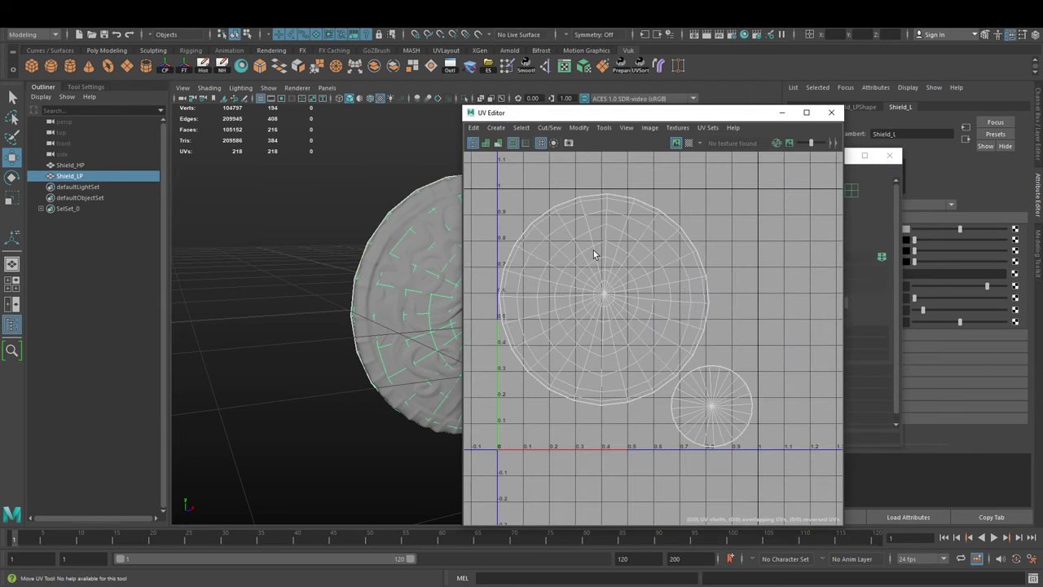
left_click(690, 143)
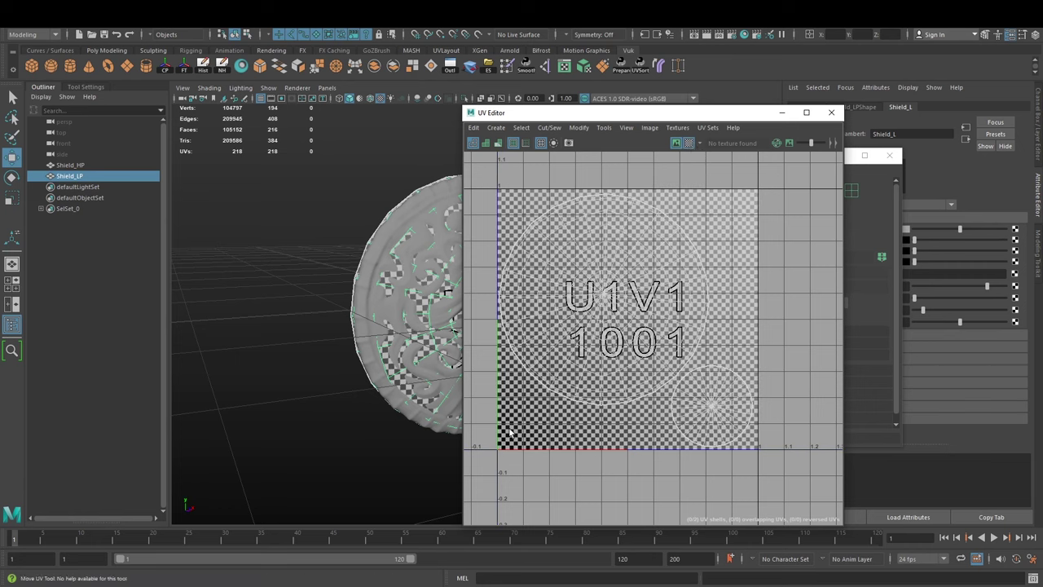
left_click(831, 113)
Reselect Shield_LP and check which UV set is current in the UV Editor
left_click(497, 204)
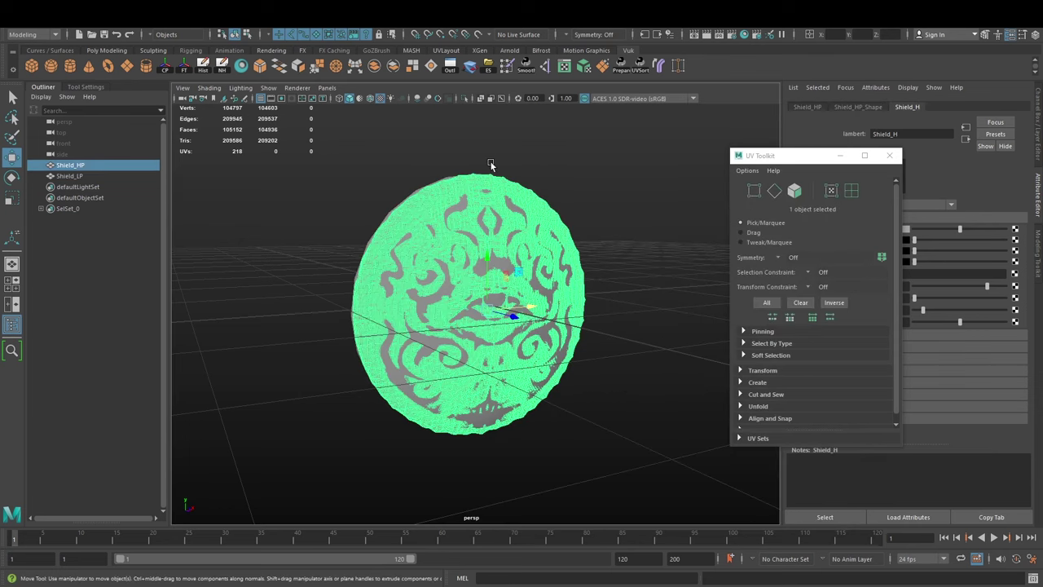
left_click(452, 175)
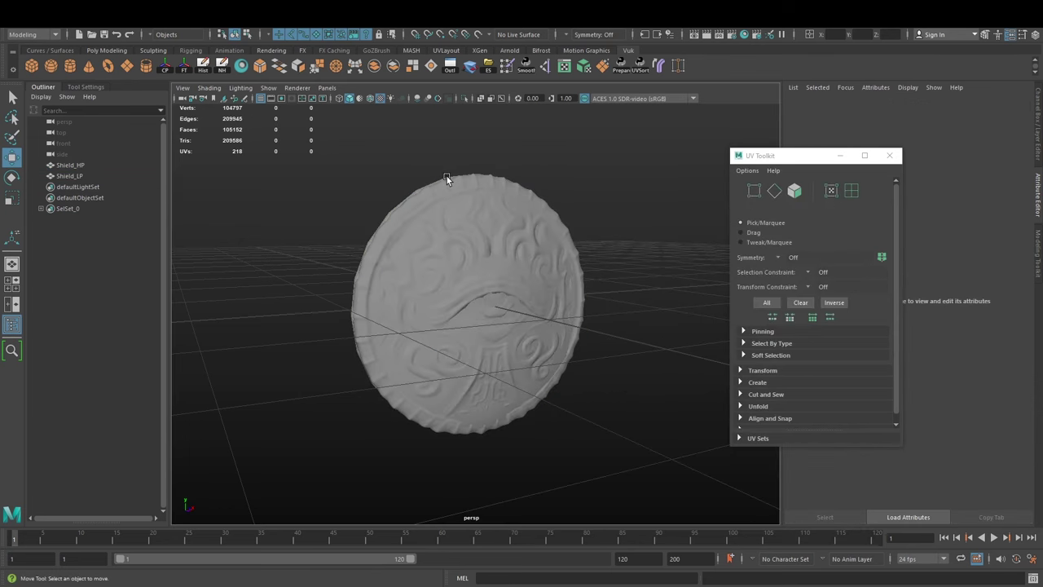
left_click(447, 177)
left_click(705, 128)
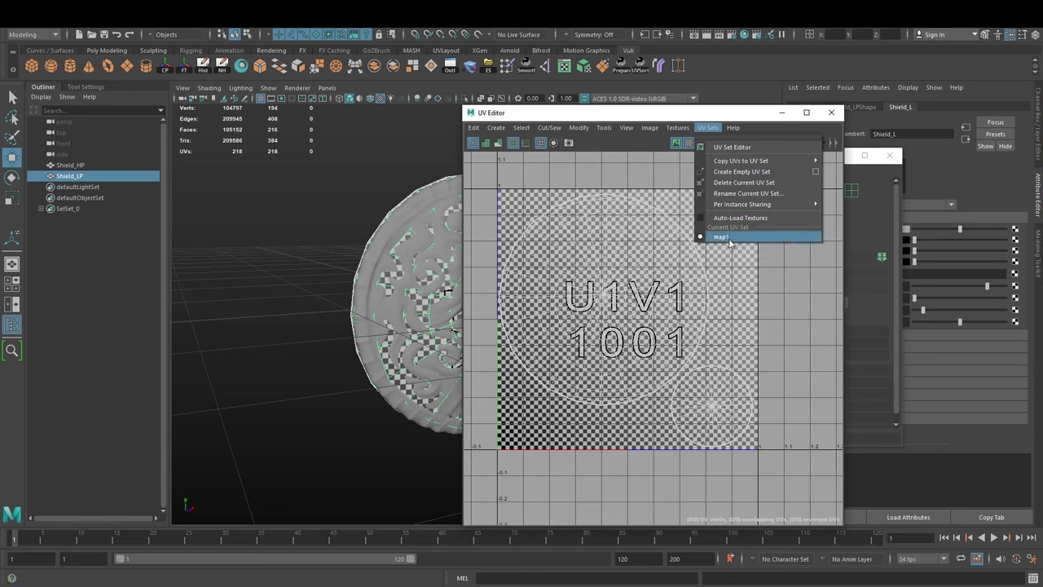
left_click(633, 120)
left_click(707, 128)
left_click(770, 265)
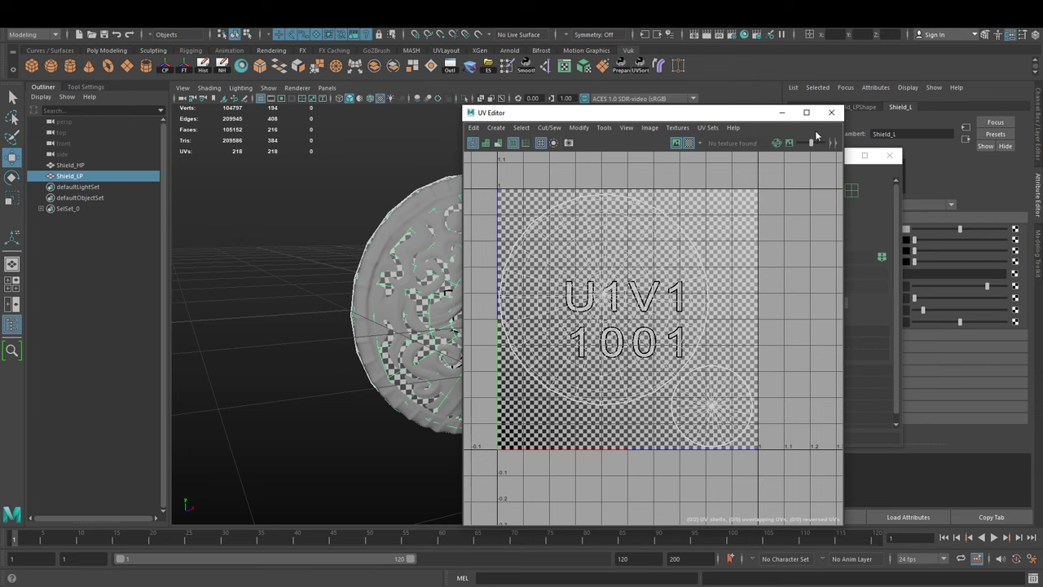
left_click(830, 114)
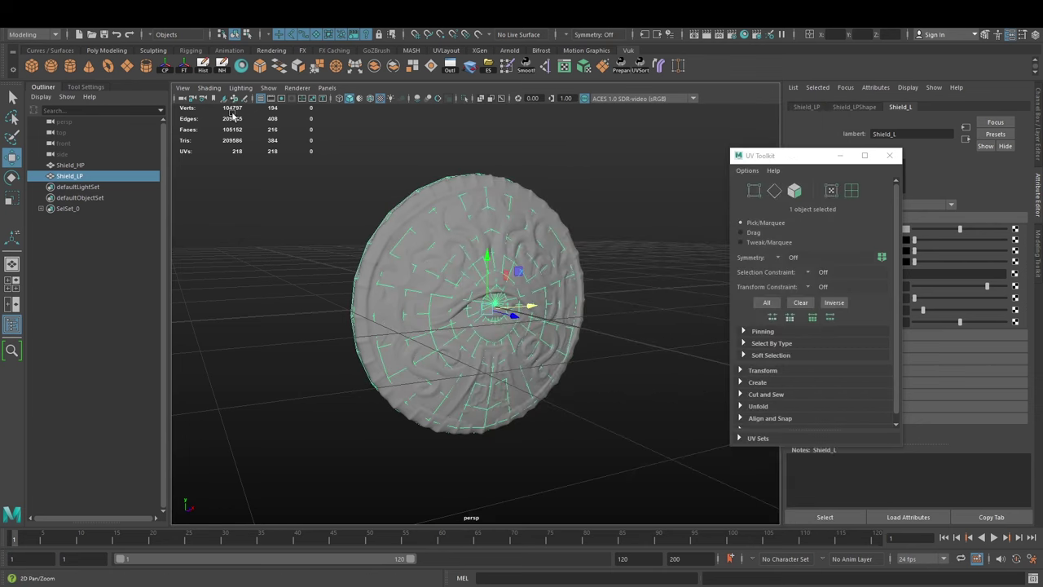
left_click(423, 139)
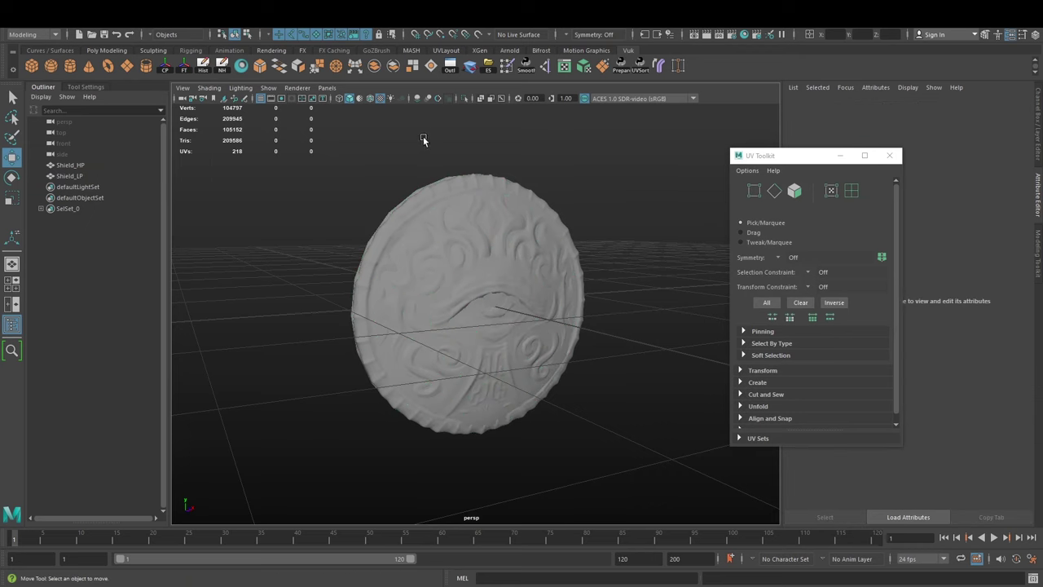
left_click(500, 253)
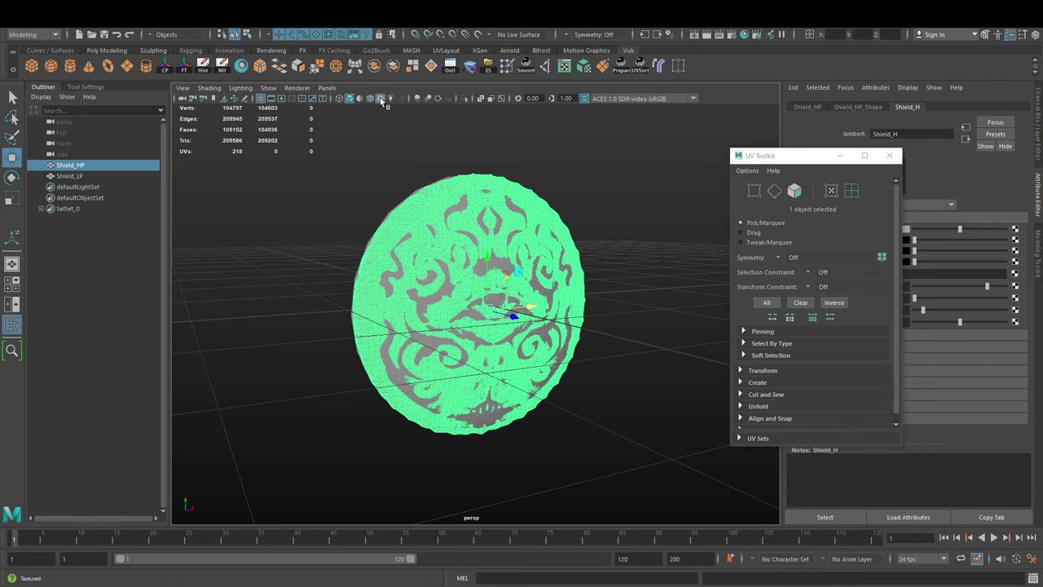
left_click(398, 144)
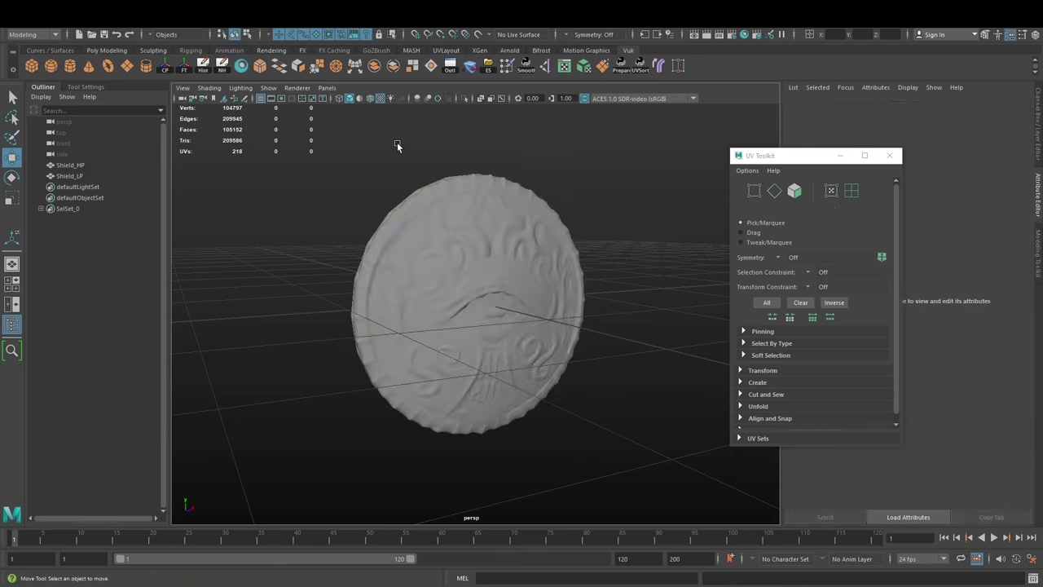
Switch to the Rendering menu set, restore the Shield_HP selection, and open the Transfer Maps dialog
left_click(40, 38)
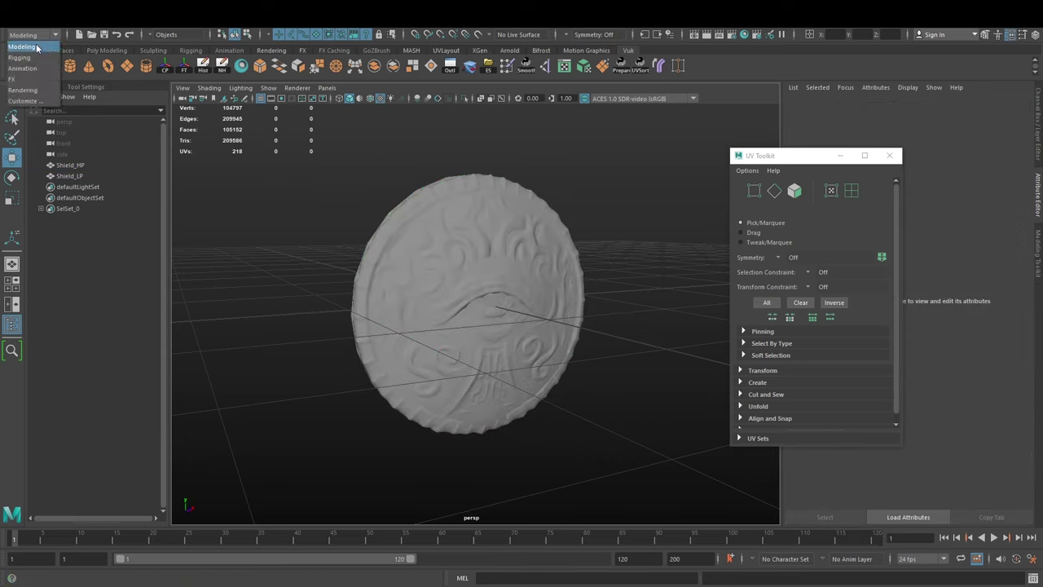
left_click(23, 90)
key("ctrl+z")
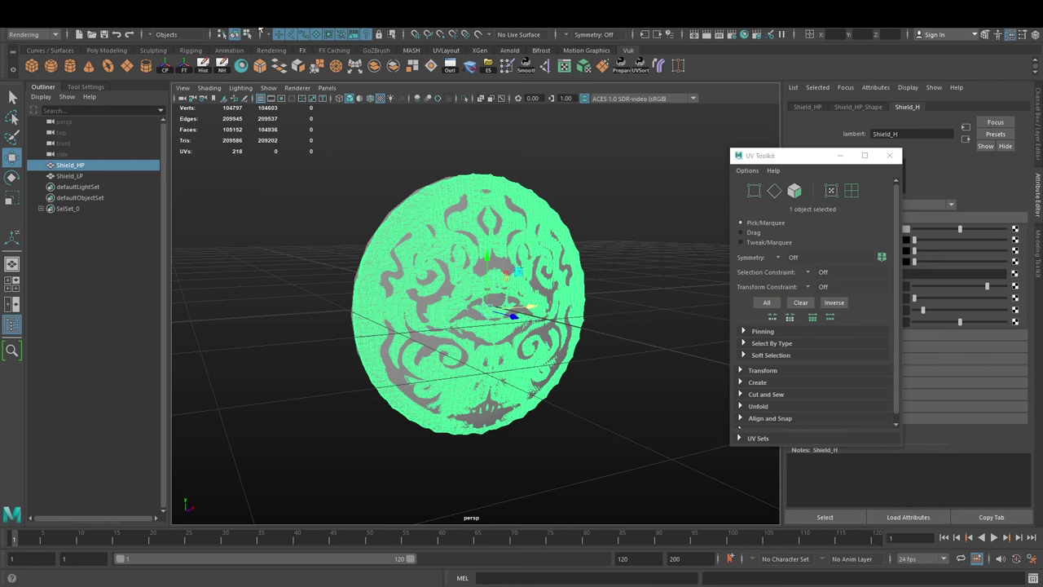
left_click(211, 28)
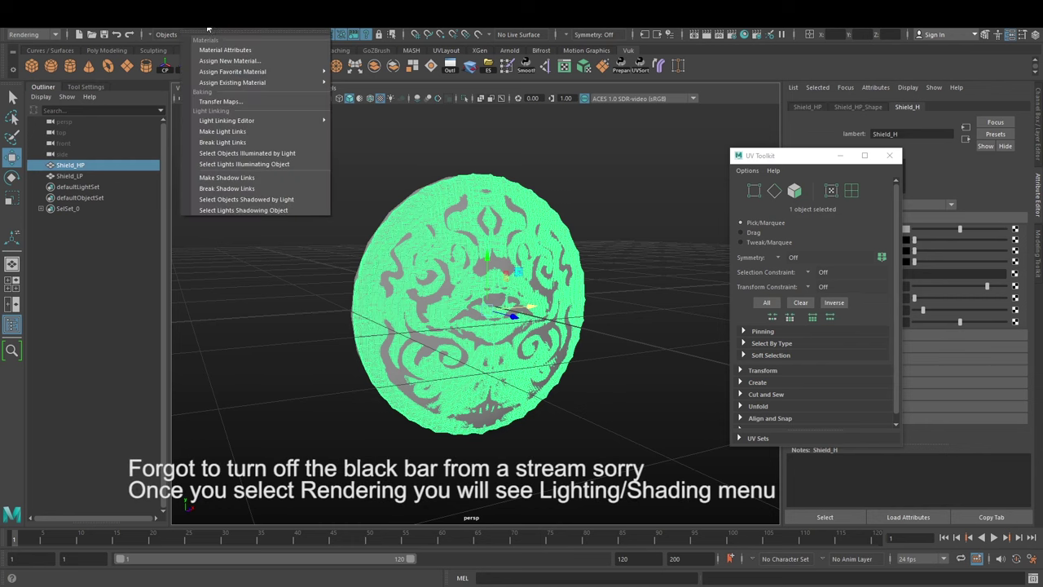
left_click(240, 103)
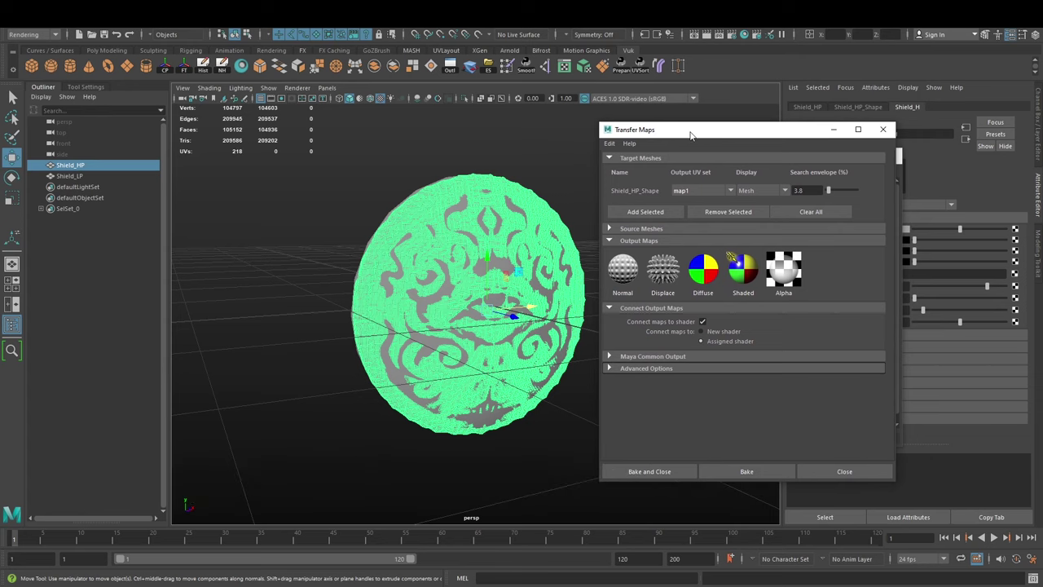
Clear the existing target mesh list and add Shield_LP as the target mesh
left_click(635, 231)
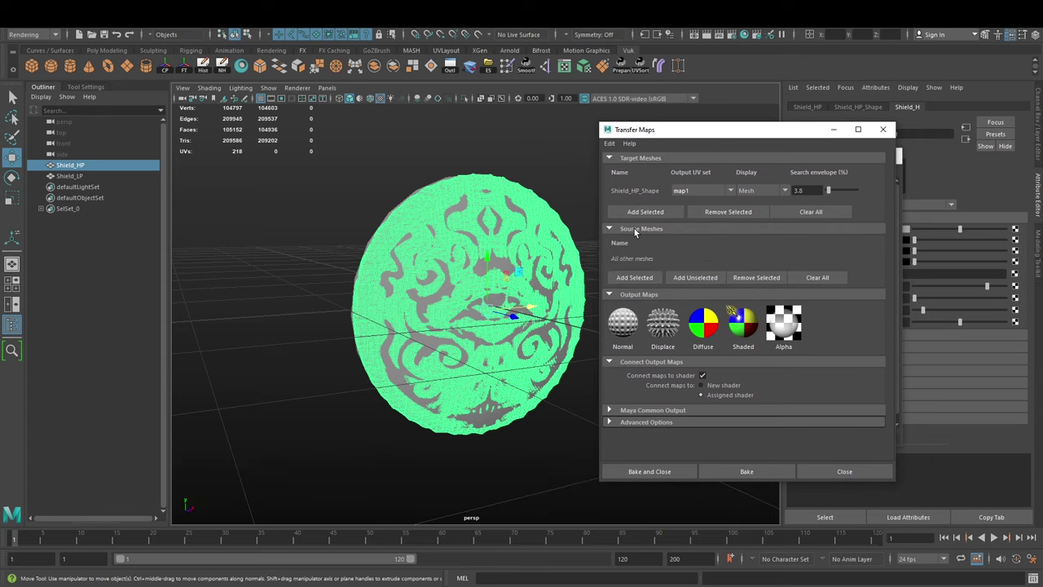
left_click(810, 212)
left_click(436, 162)
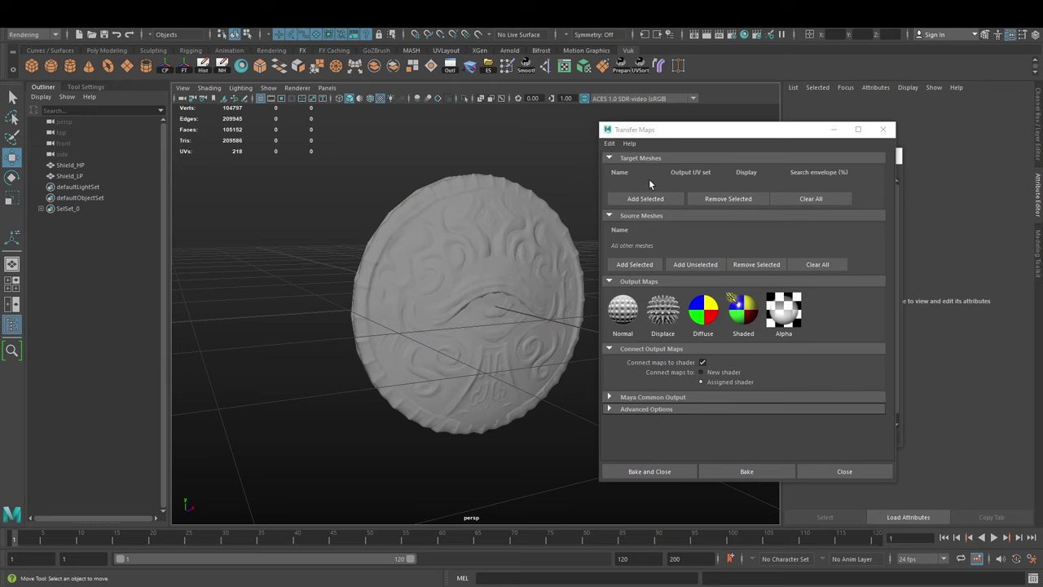
left_click(85, 177)
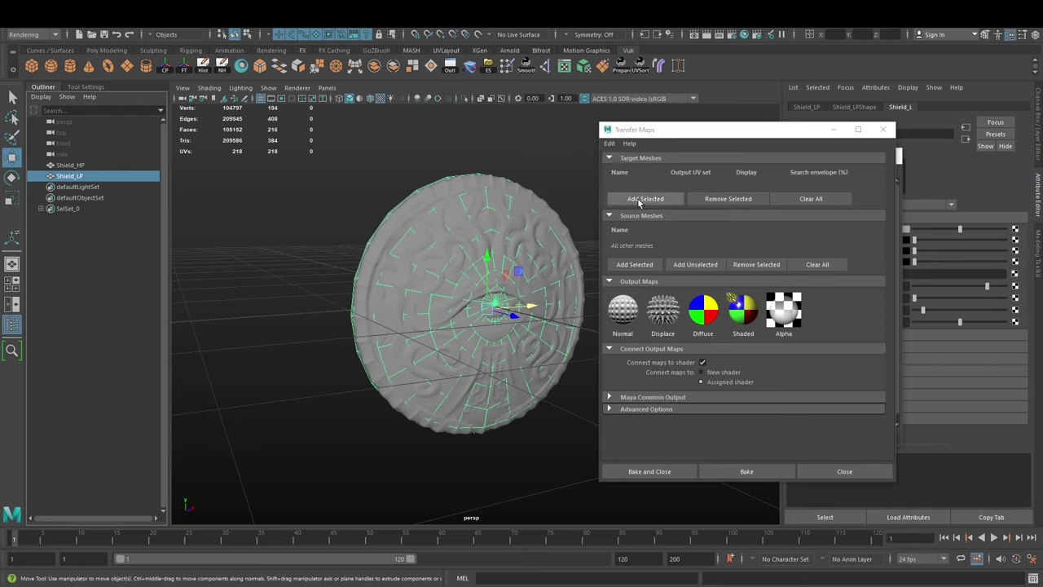
left_click(72, 166)
left_click(79, 176)
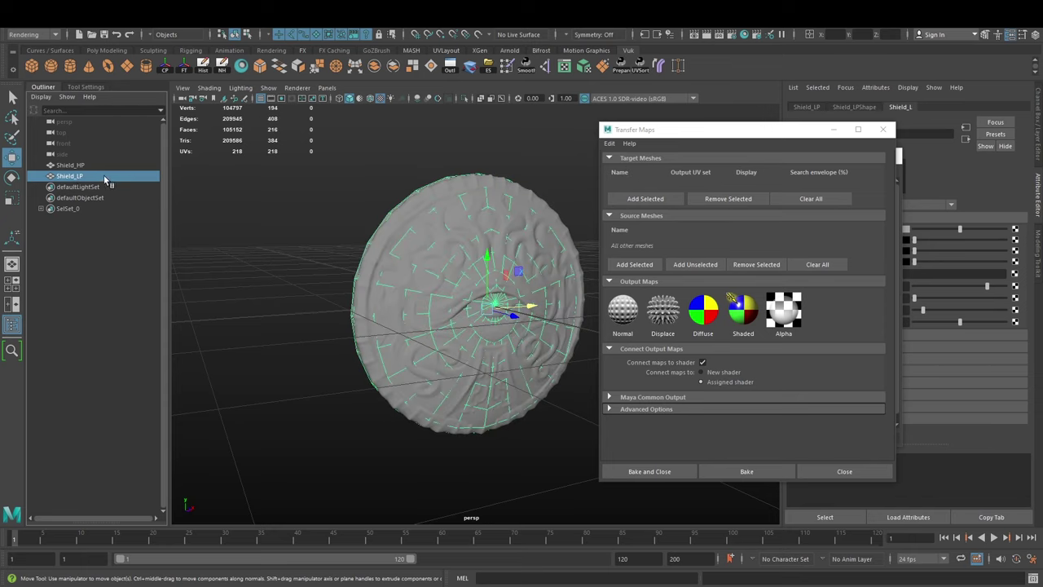
left_click(655, 199)
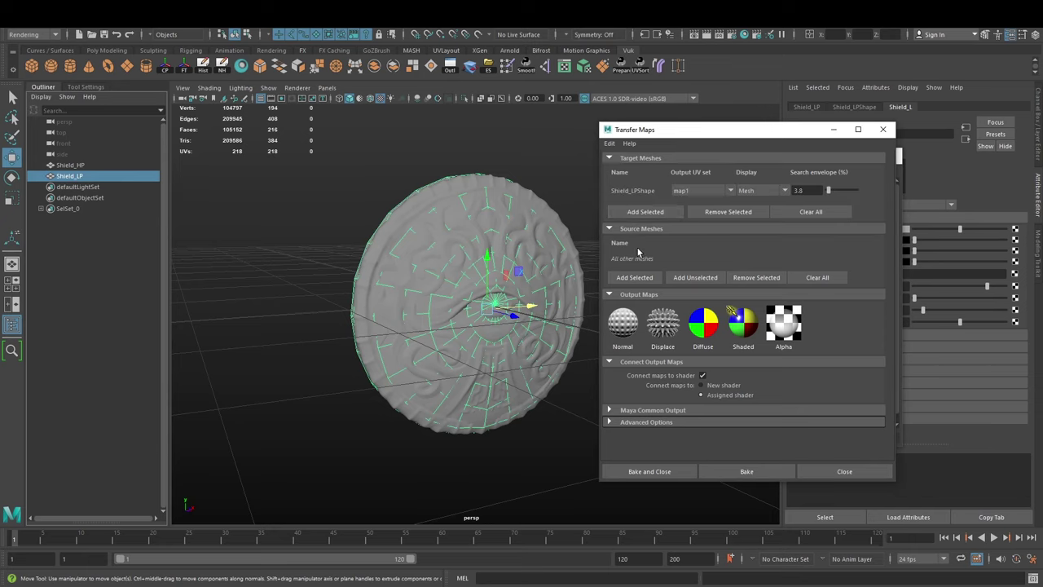
Add Shield_HP as the only source mesh for the map transfer
left_click(105, 162)
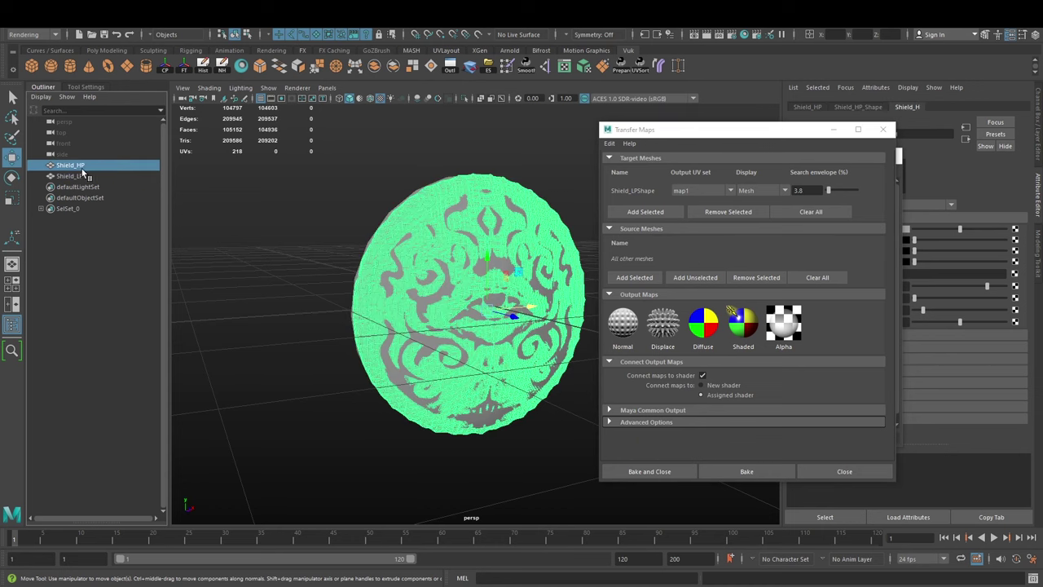
left_click(627, 277)
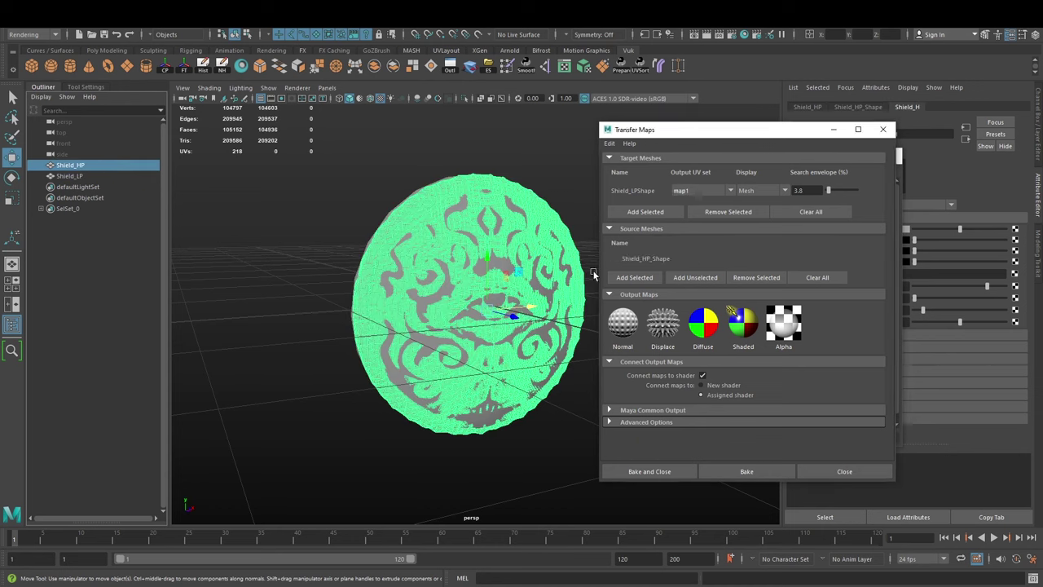
left_click_drag(467, 185, 452, 173, "alt")
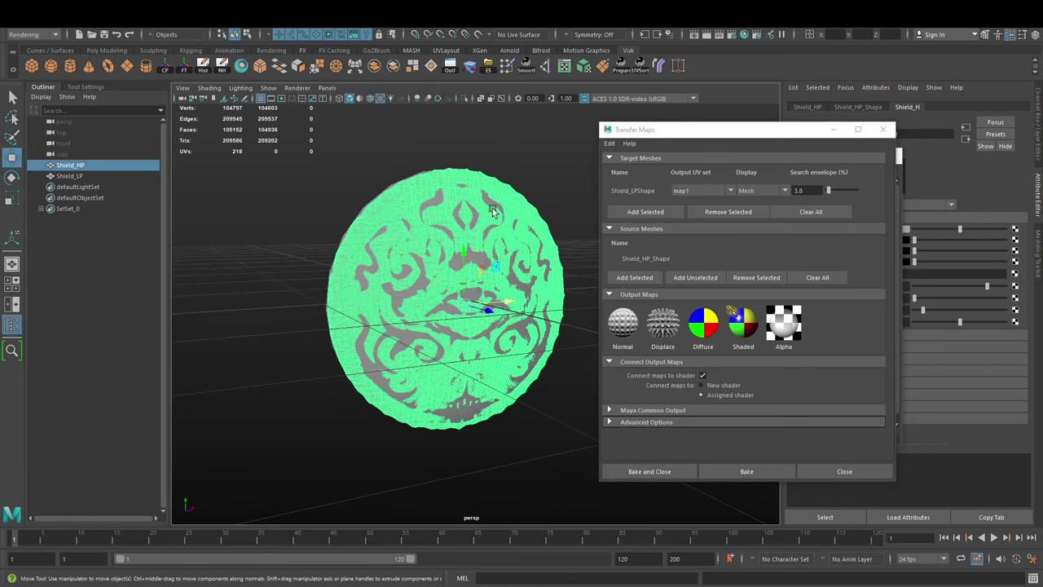
Select Shield_LP and change its target display mode to Envelope in the map transfer settings
left_click(72, 176)
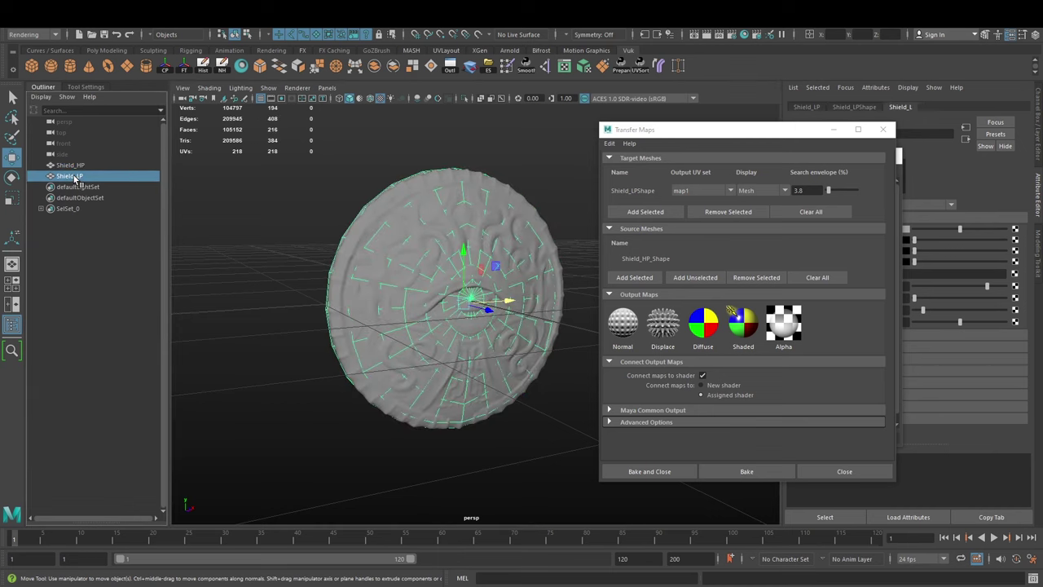
left_click(755, 193)
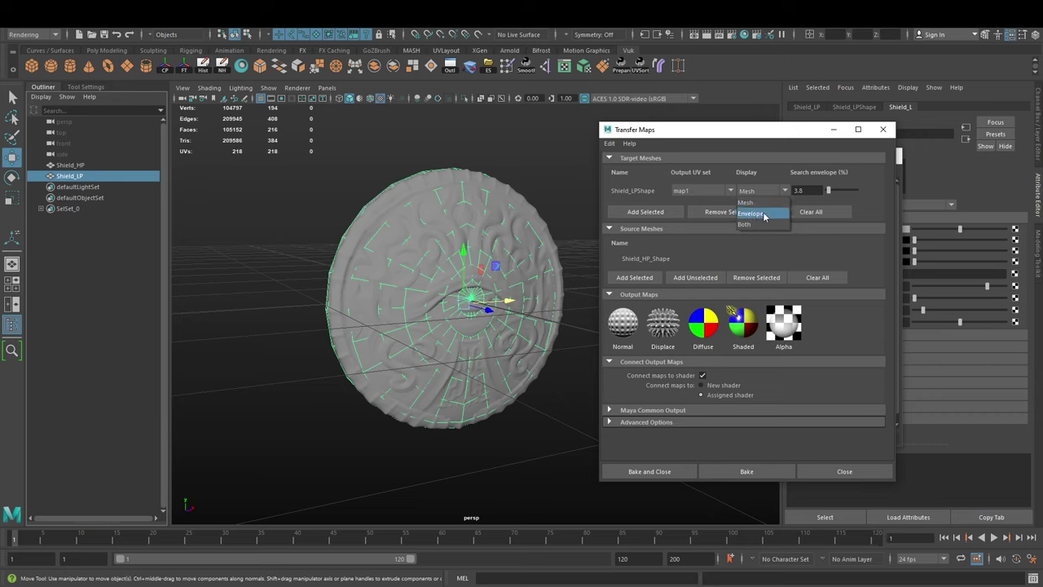
left_click(764, 216)
left_click_drag(465, 184, 401, 244, "alt")
Reduce Shield_LP's search envelope to 0.0% and examine how it meets the high-poly surface from several angles
left_click_drag(828, 192, 826, 192)
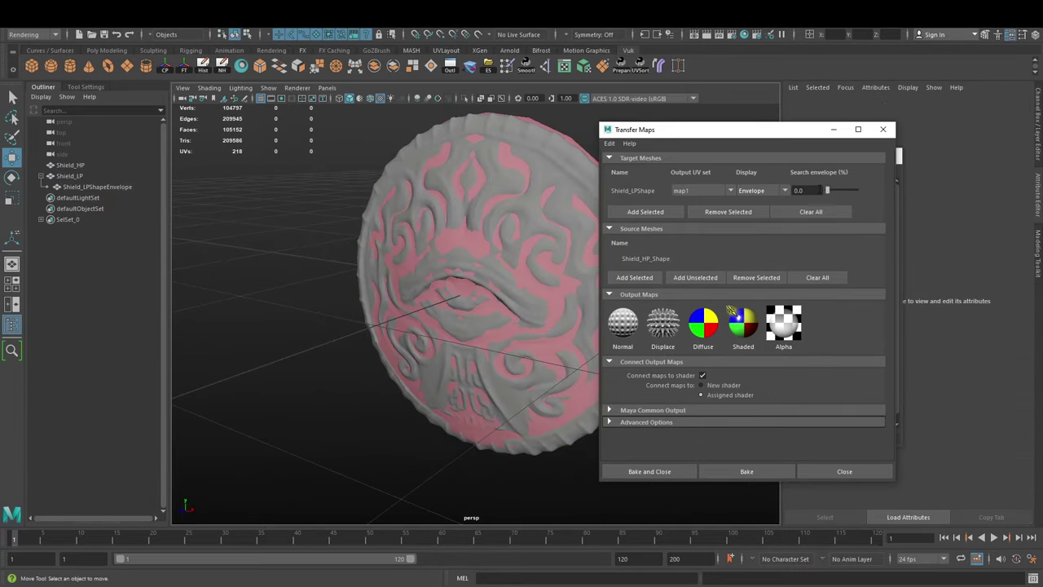
left_click_drag(535, 240, 411, 242, "alt")
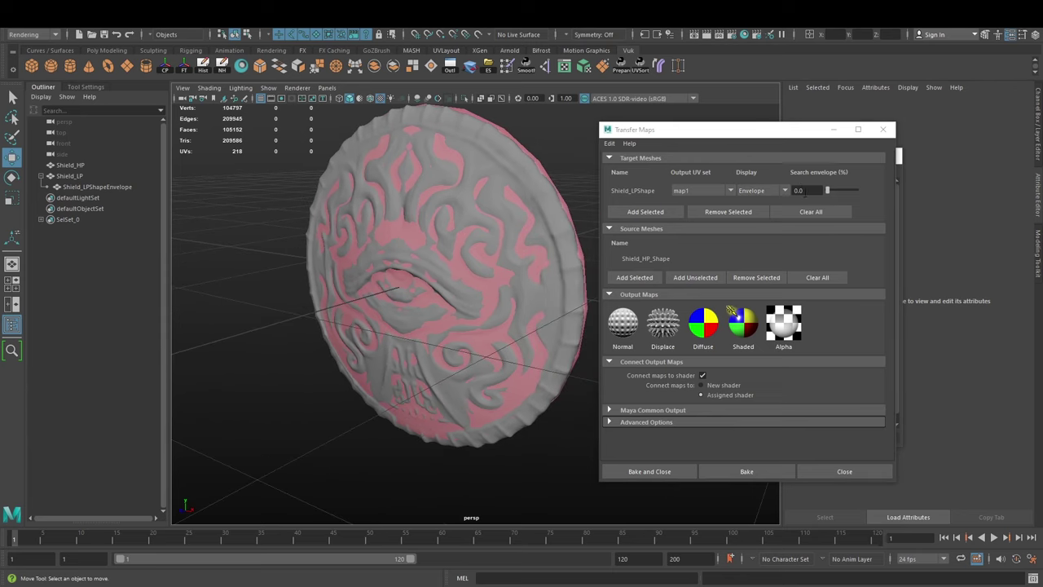
left_click_drag(571, 218, 470, 193, "alt")
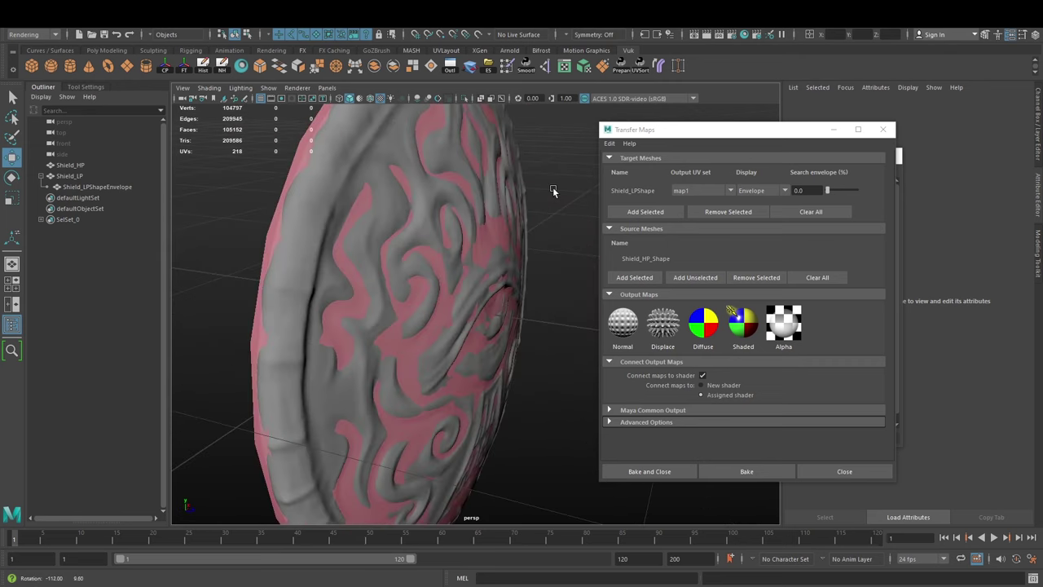
left_click_drag(552, 191, 386, 231, "alt")
left_click_drag(476, 293, 502, 266, "alt")
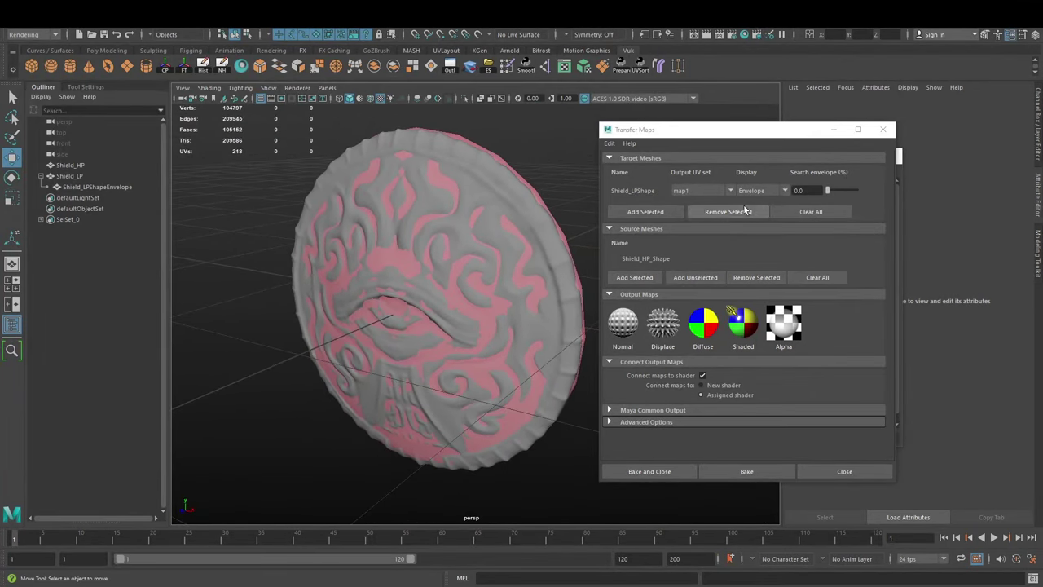
Set Shield_LP's search envelope to 3.8%, inspect its coverage of Shield_HP, and check the available output UV sets
left_click_drag(827, 191, 829, 192)
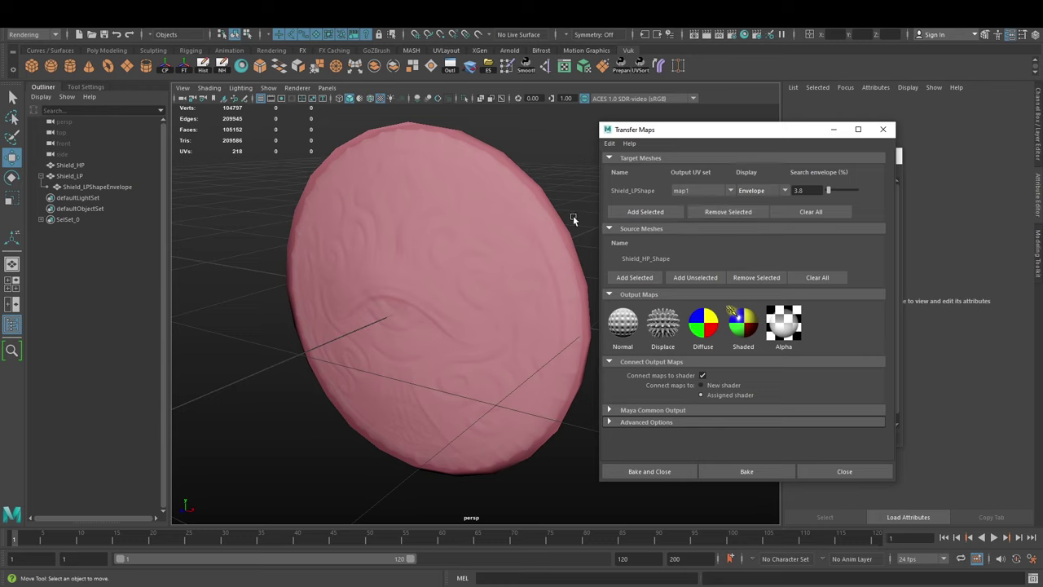
left_click_drag(487, 290, 529, 317, "alt")
left_click_drag(435, 135, 511, 248, "alt")
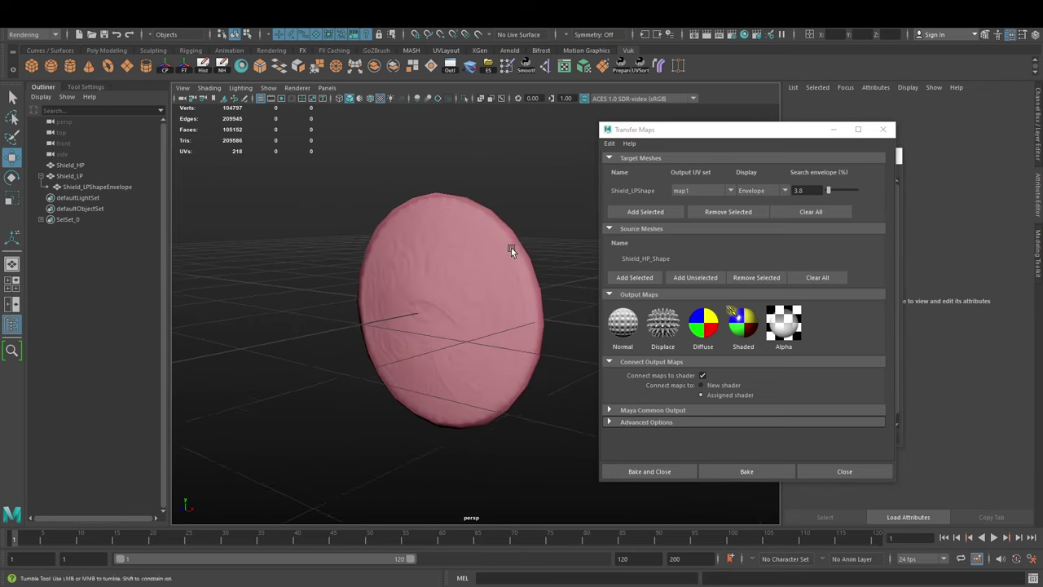
left_click(680, 189)
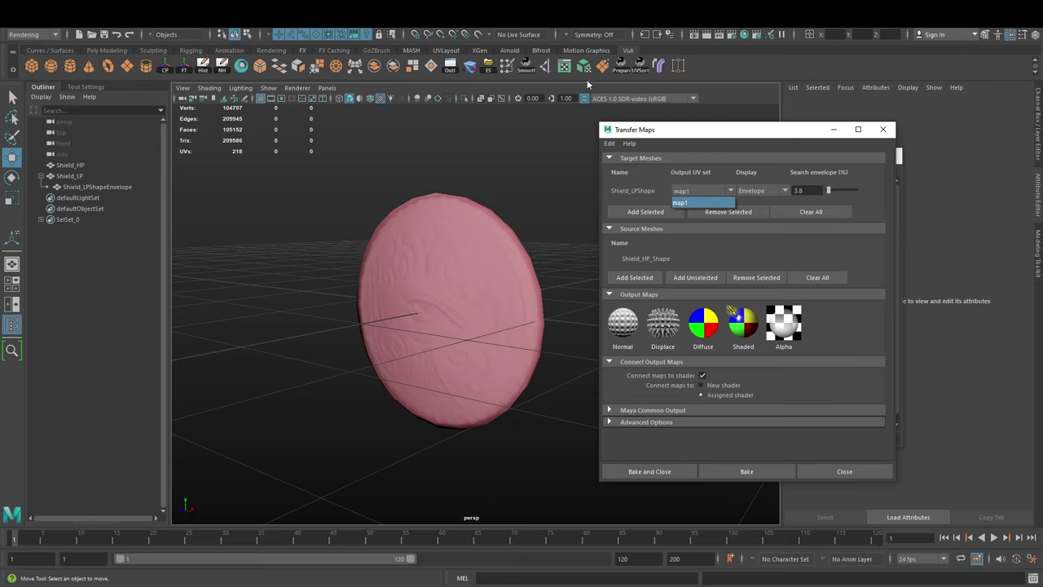
Collapse the target and source mesh settings and add a normal map to the output maps
left_click(640, 158)
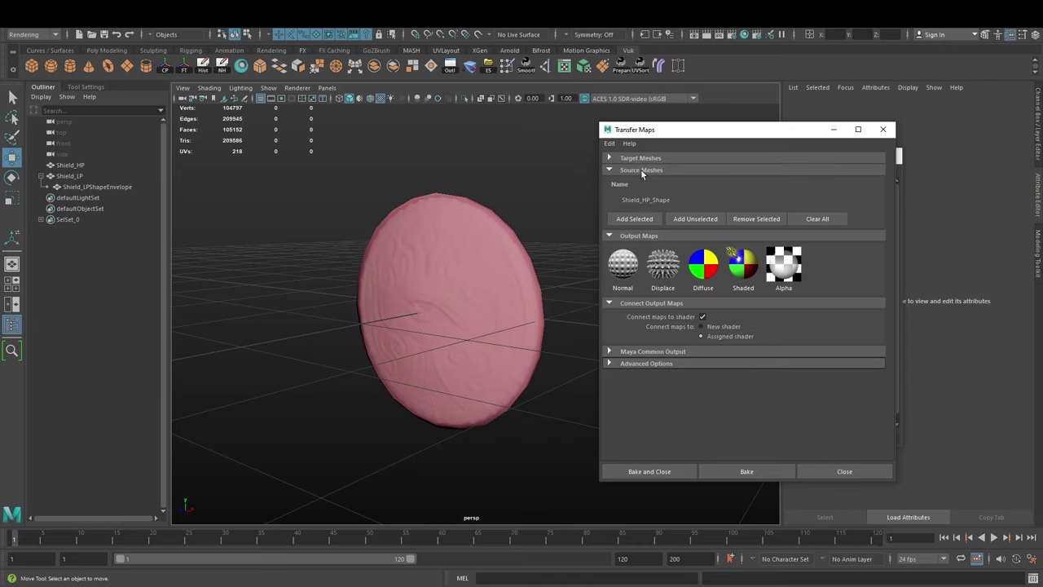
left_click(641, 170)
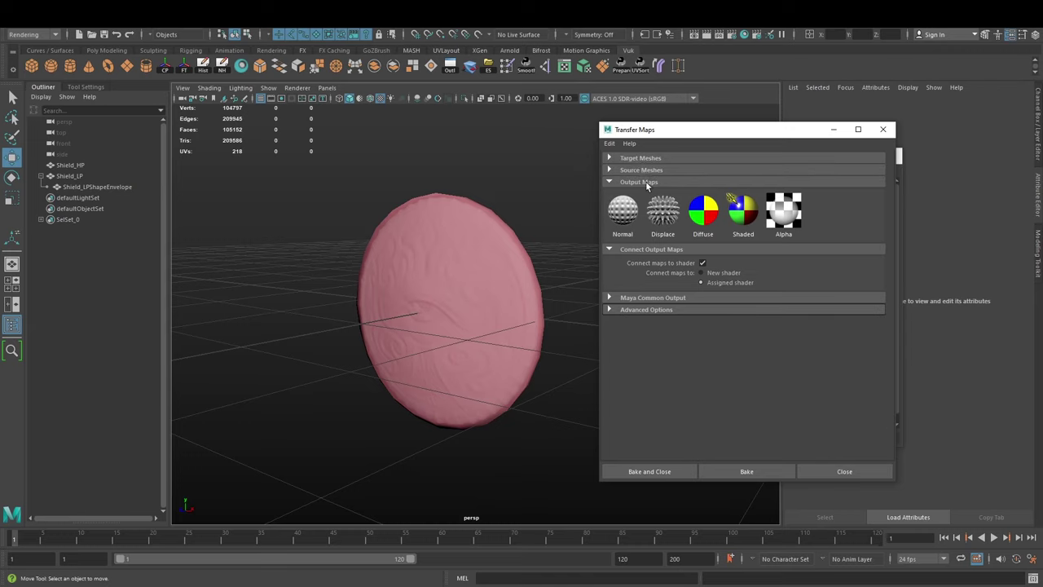
left_click(624, 211)
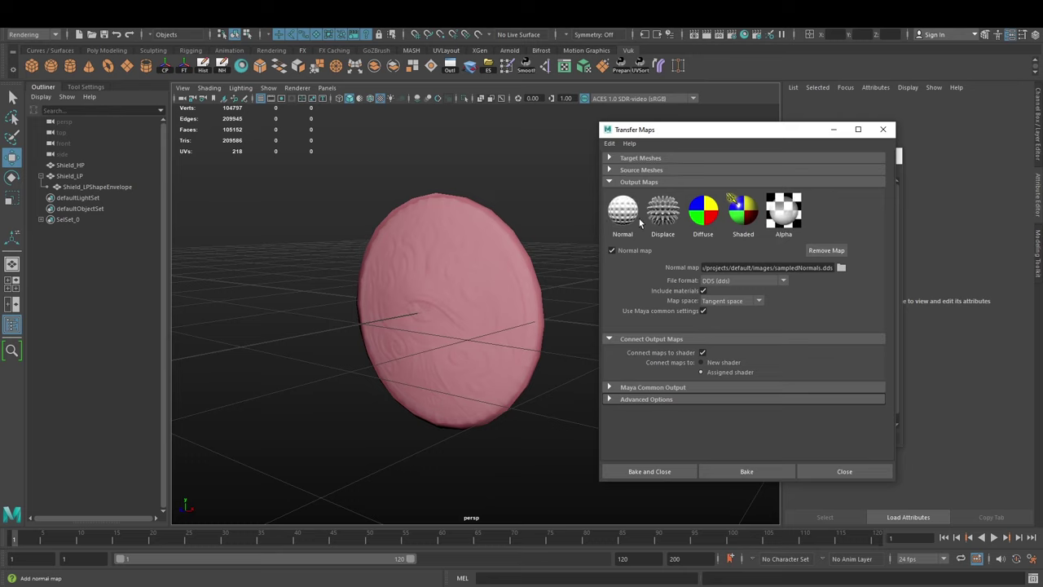
Set the normal map output to Shield_Normal.png in the Shield folder, using PNG format with Include materials off
left_click(736, 271)
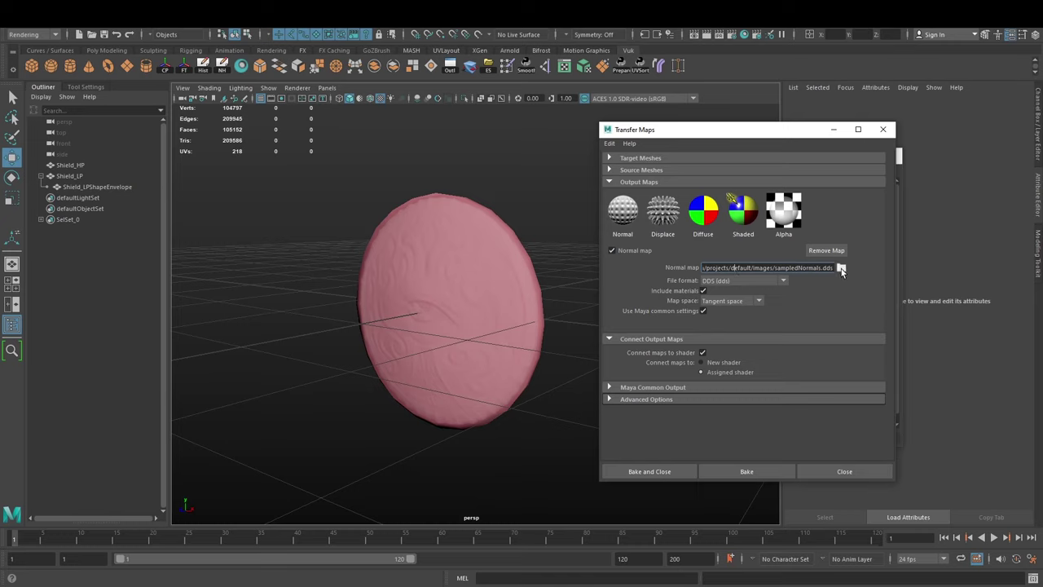
left_click(840, 267)
triple_click(803, 267)
type("D:/3D/!General3D/Shield/Shield_Normal.png")
left_click_drag(775, 267, 829, 267)
left_click(829, 267)
key("BackSpace")
left_click(750, 281)
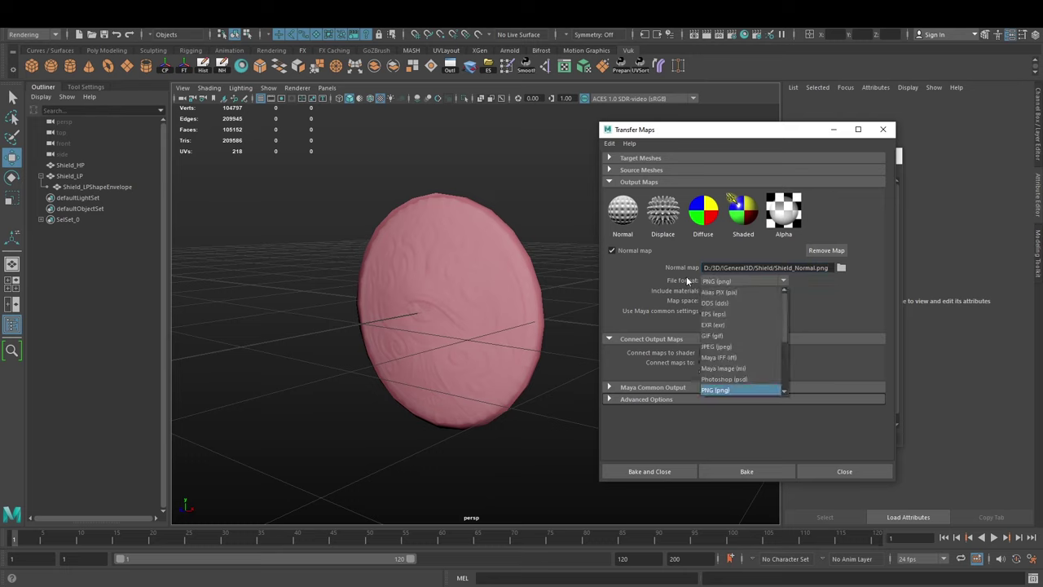
left_click(730, 390)
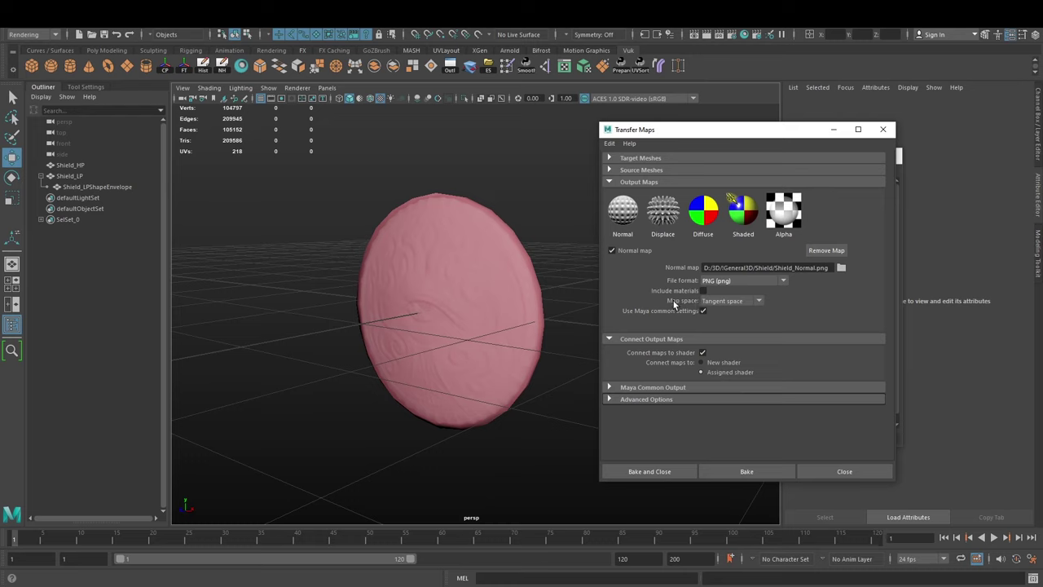
Choose Tangent space as the normal map's map space
left_click(722, 303)
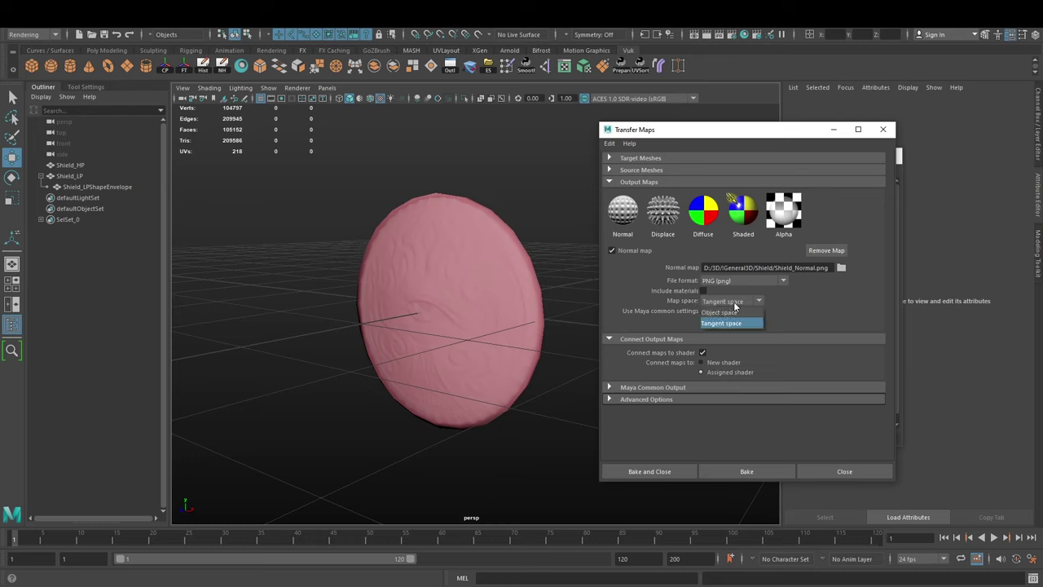
left_click(735, 306)
left_click(735, 306)
left_click(736, 306)
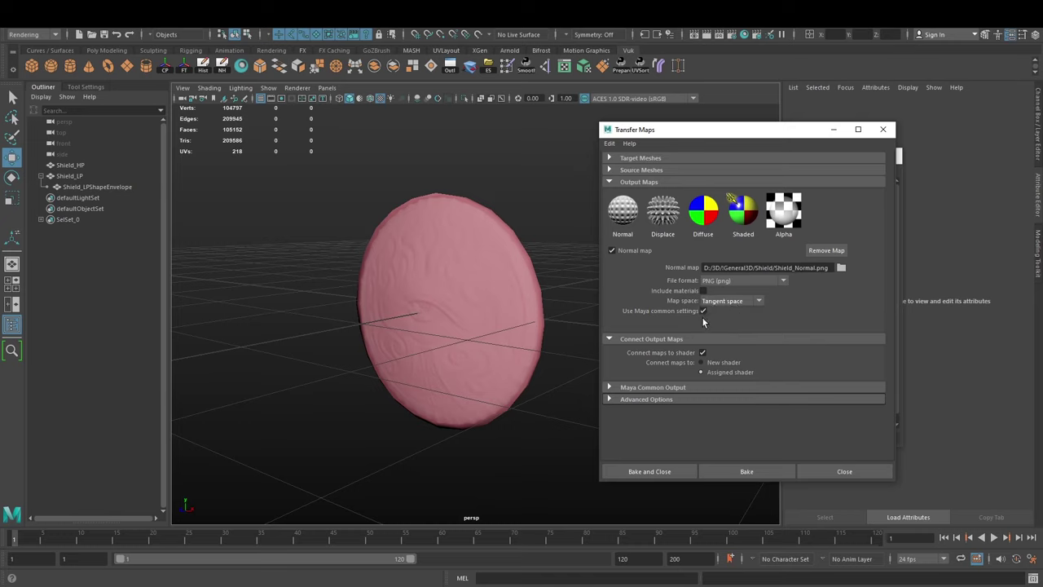
Expand the Maya common output settings and compare them with the normal map's own size settings
left_click(634, 388)
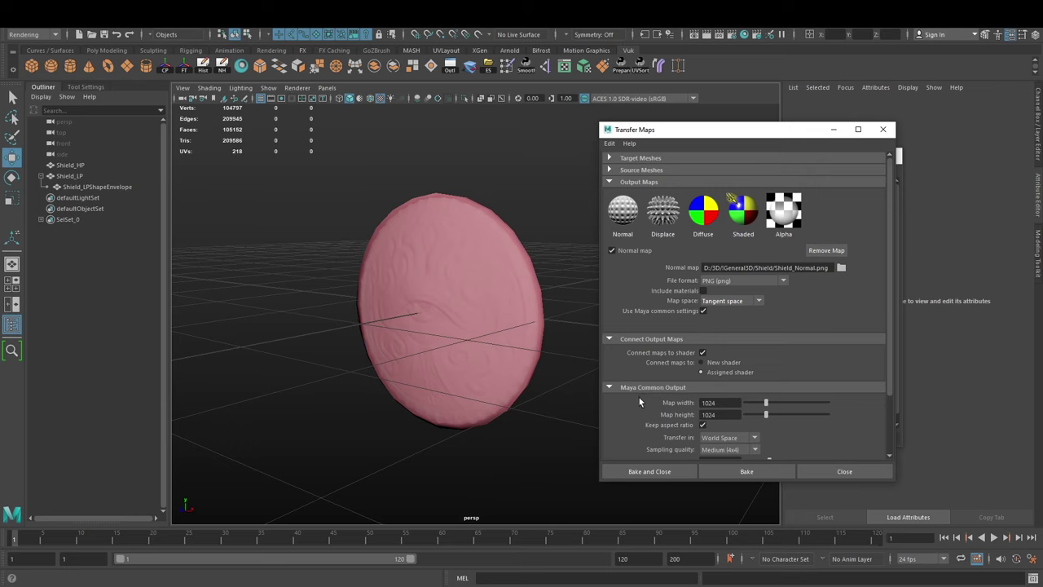
scroll(635, 404, "down", 1)
scroll(652, 375, "down", 1)
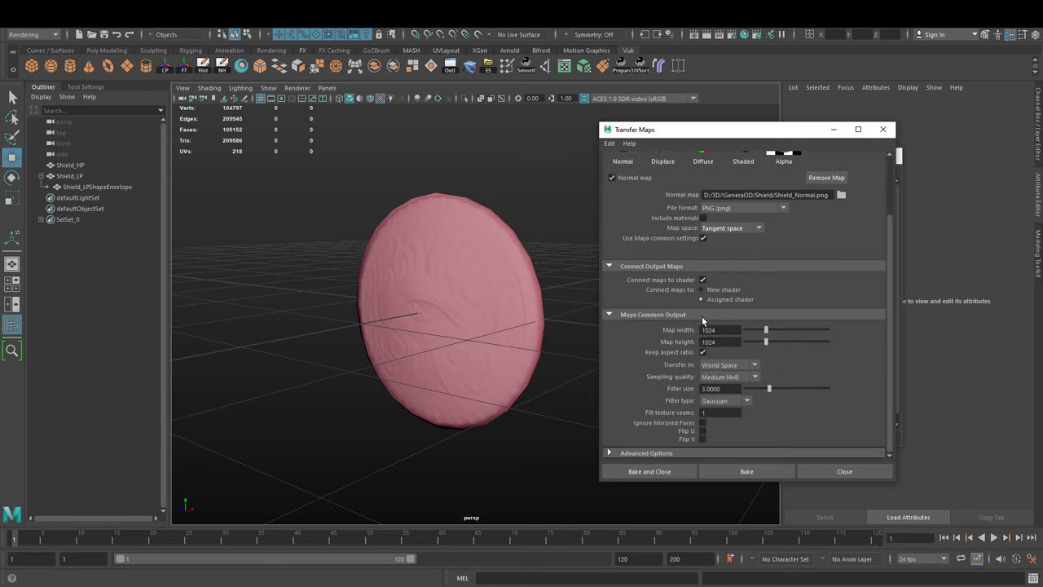
left_click(703, 238)
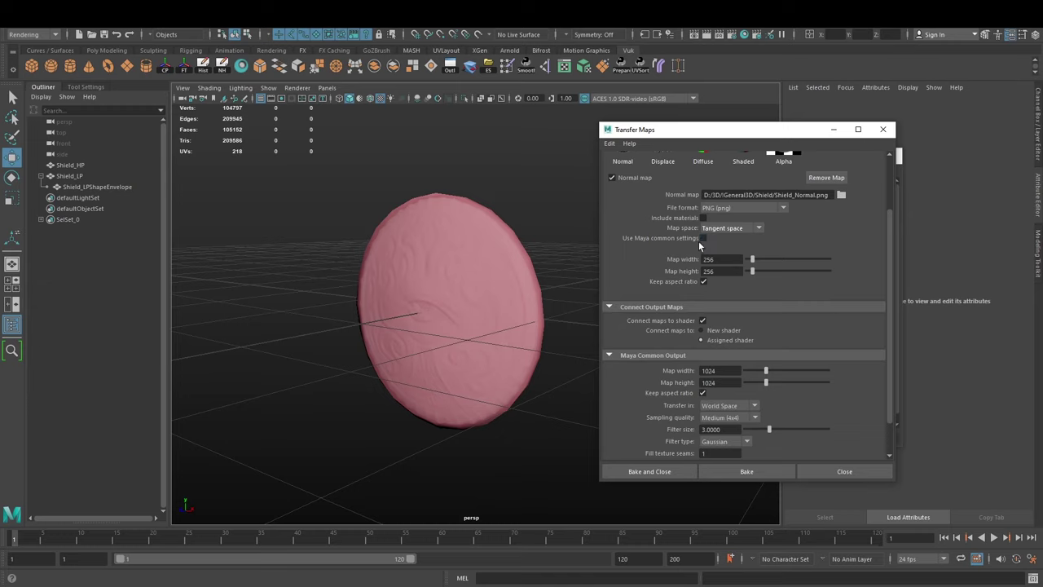
left_click(703, 238)
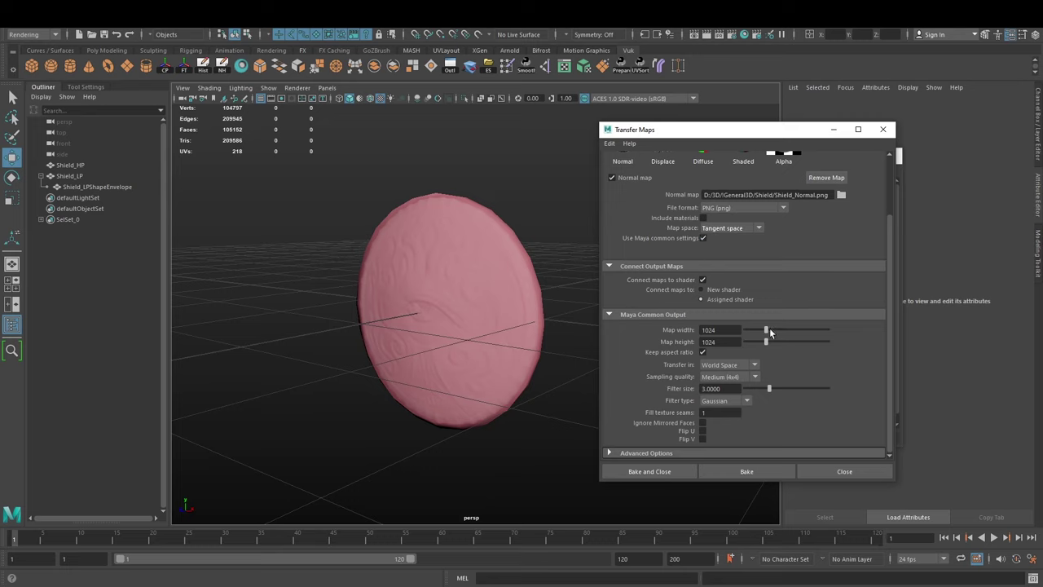
Use a 1024 by 1024 map size and Medium (4x4) sampling quality for the common output
left_click(803, 330)
left_click_drag(745, 330, 826, 333)
left_click(727, 376)
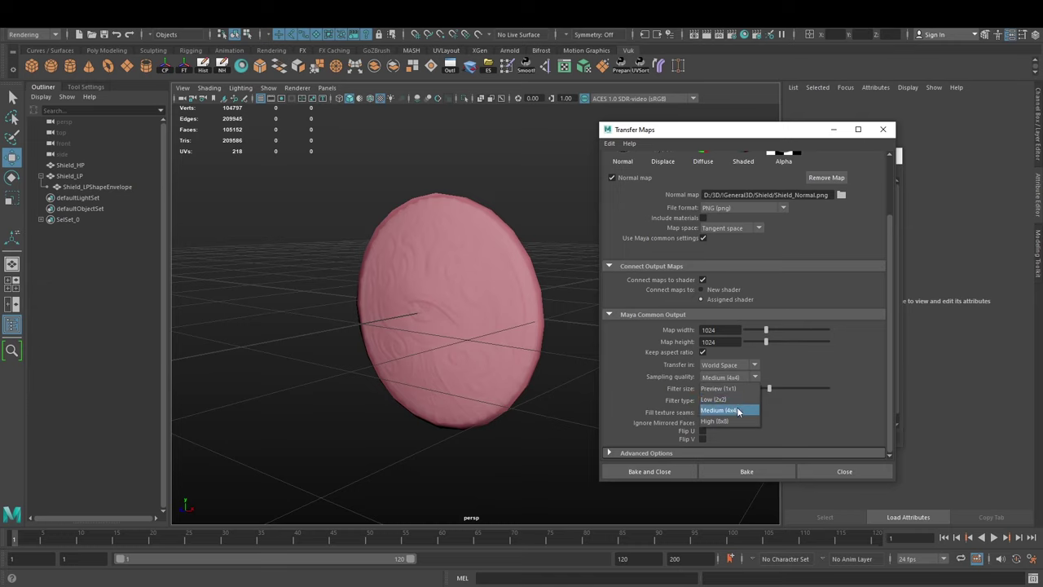
left_click(739, 411)
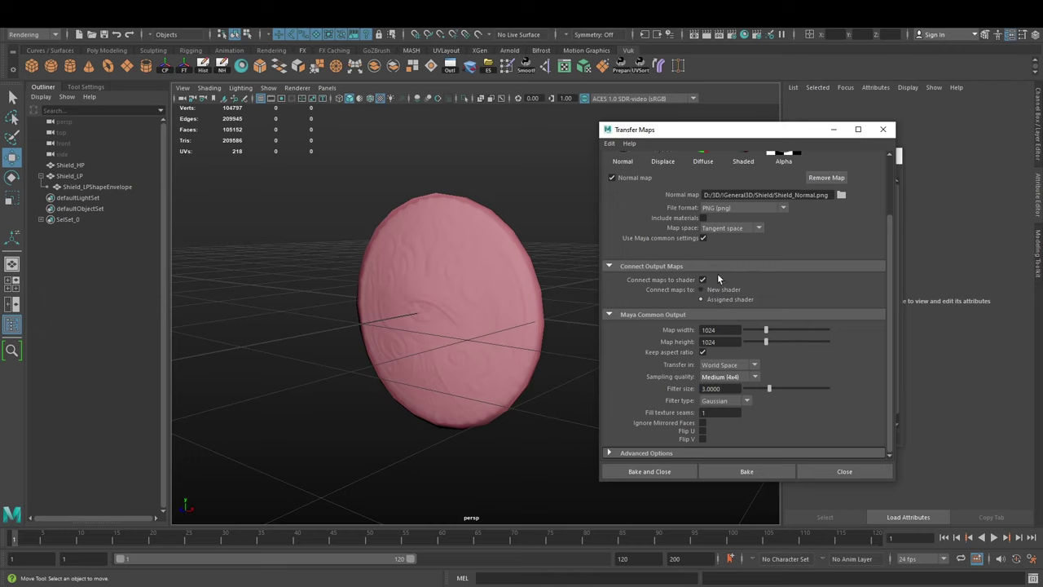
Collapse the output map connection settings and review the advanced transfer options
left_click(684, 266)
left_click(679, 400)
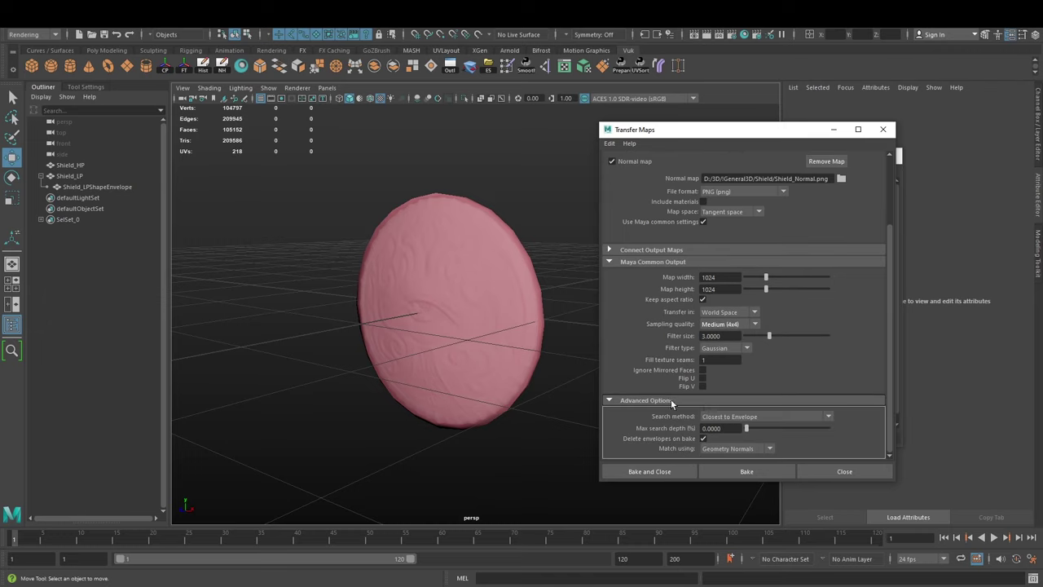
left_click(671, 400)
Set the display of the Shield_LP target mesh to Mesh in Transfer Maps
left_click(103, 175)
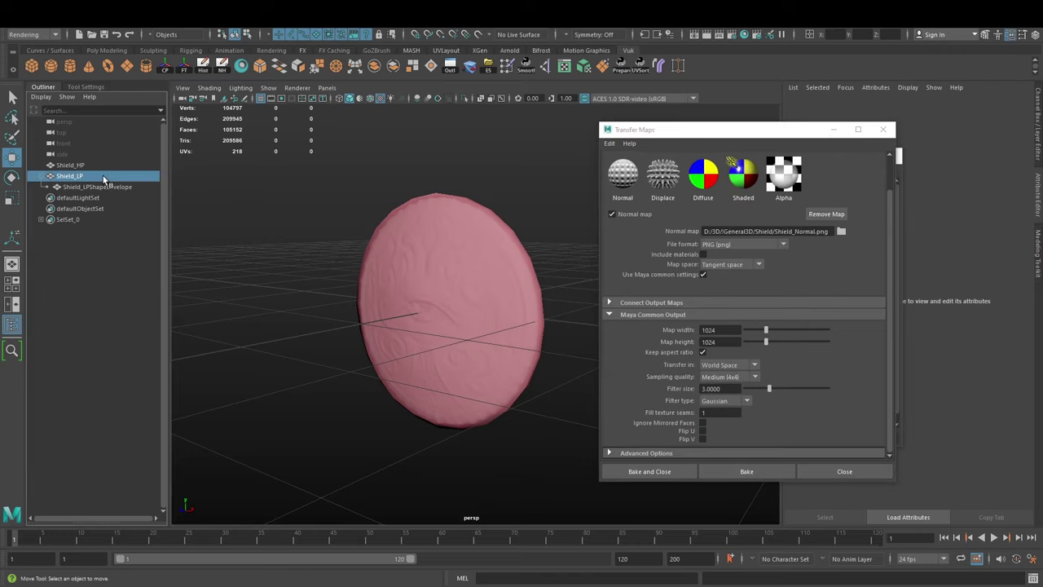
scroll(768, 236, "up", 2)
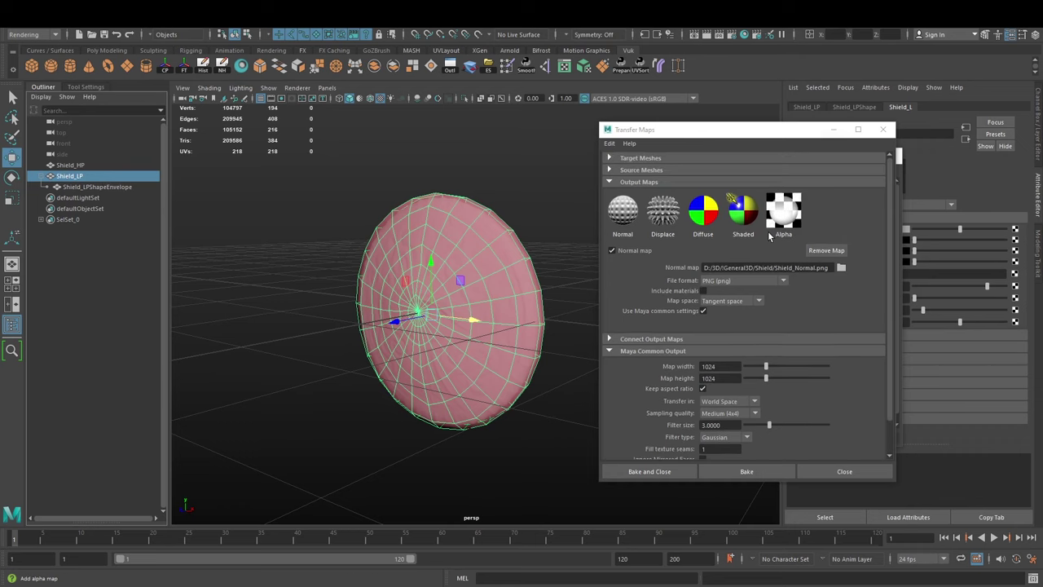
left_click(712, 162)
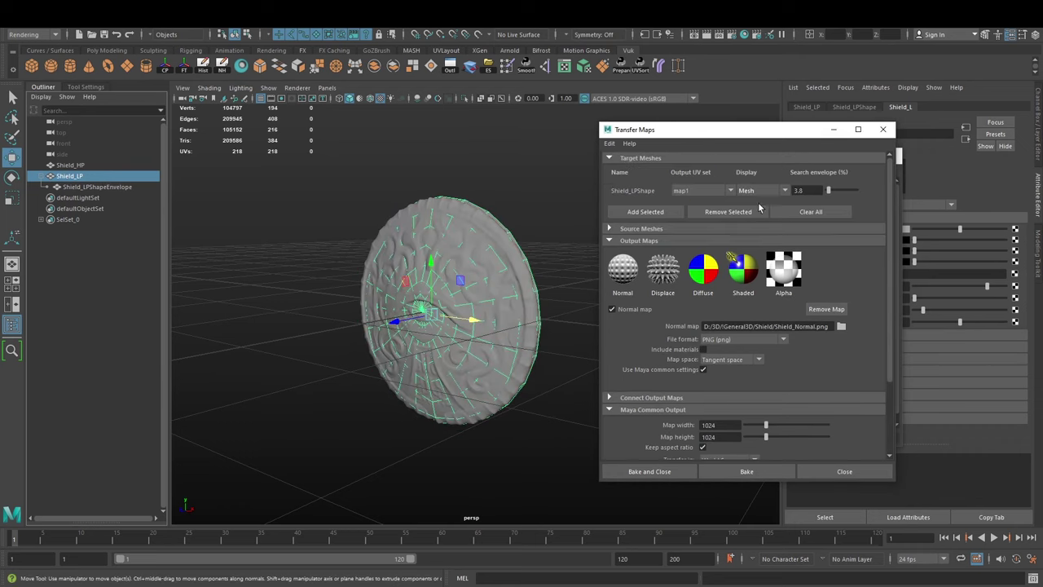
left_click(832, 131)
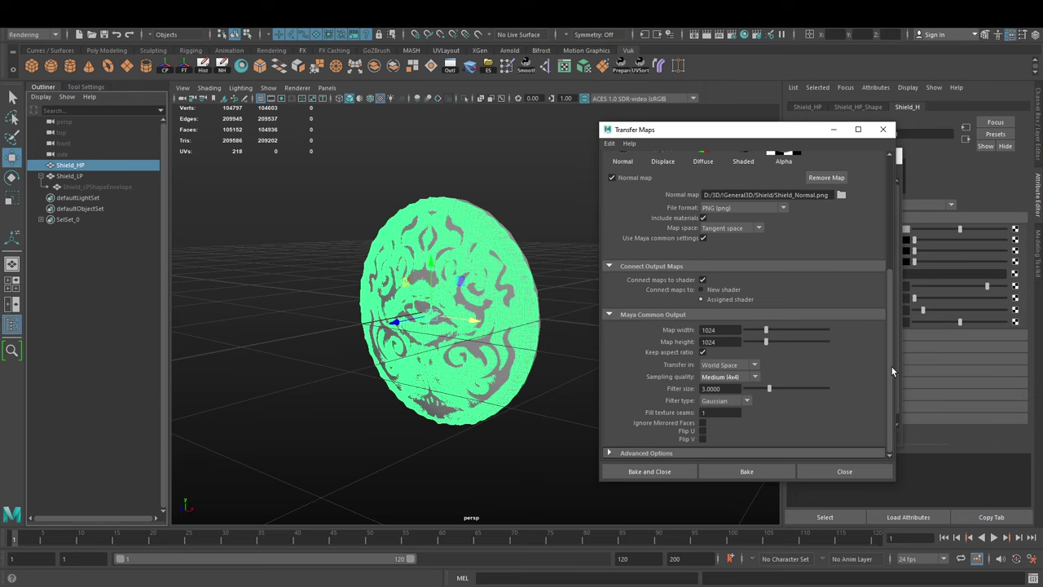
Bake the normal map from Shield_HP onto Shield_LP and close Transfer Maps
left_click(743, 474)
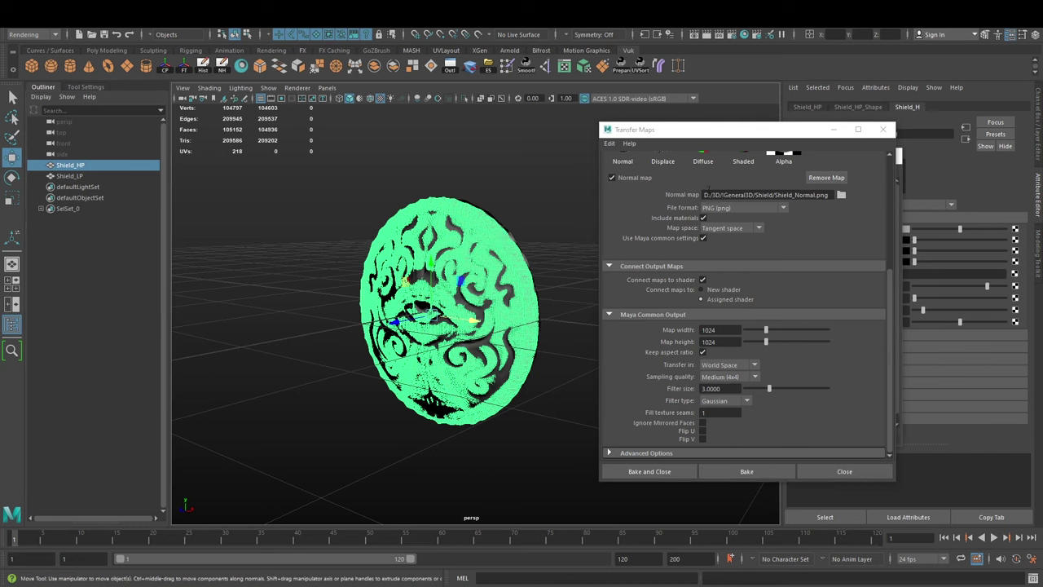
left_click(882, 128)
left_click(624, 202)
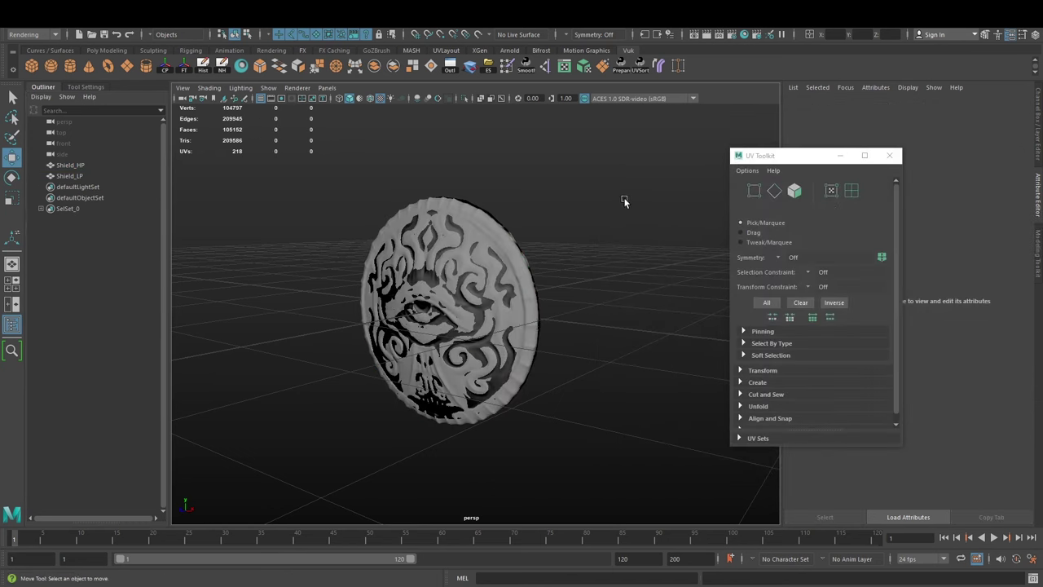
Hide the high-poly Shield_HP, select Shield_LP and minimise the UV Toolkit
left_click(99, 164)
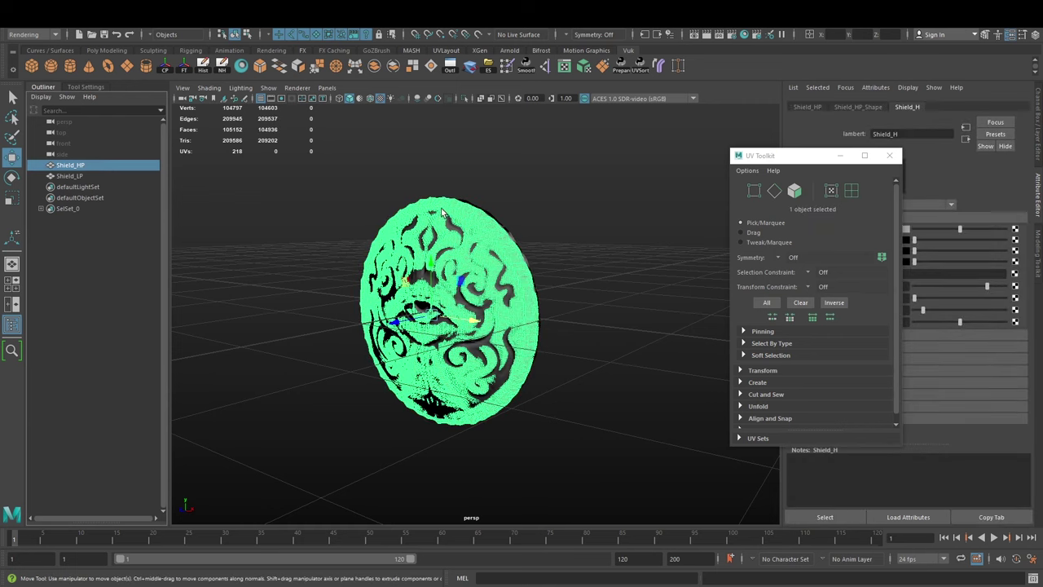
key("ctrl+h")
left_click_drag(408, 217, 464, 328, "alt")
left_click(499, 298)
left_click_drag(791, 161, 741, 169)
left_click(842, 165)
Open the Hypershade and graph the node network of the Shield_L material
left_click(241, 65)
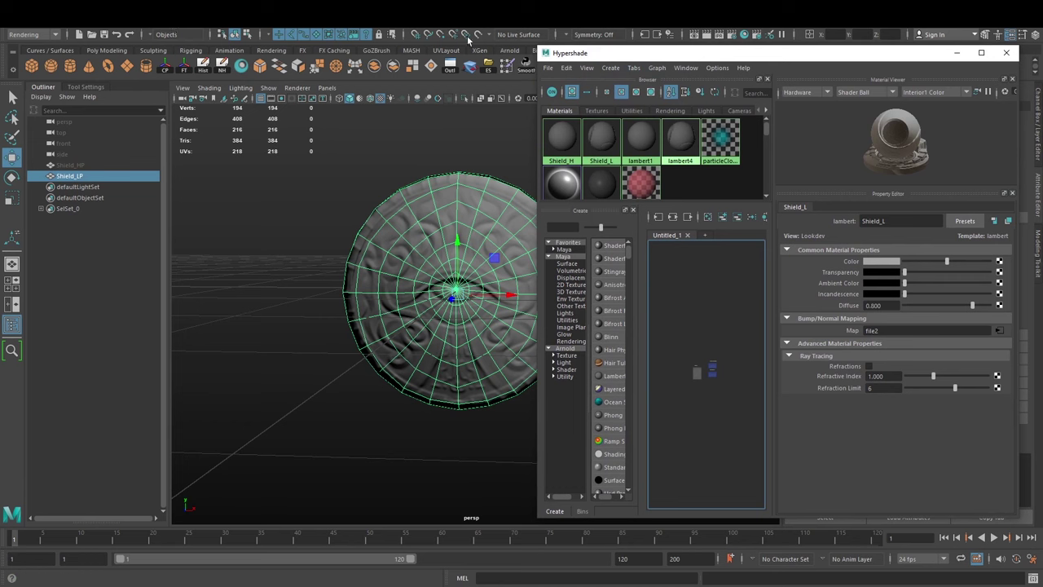
left_click(166, 24)
mouse_move(212, 107)
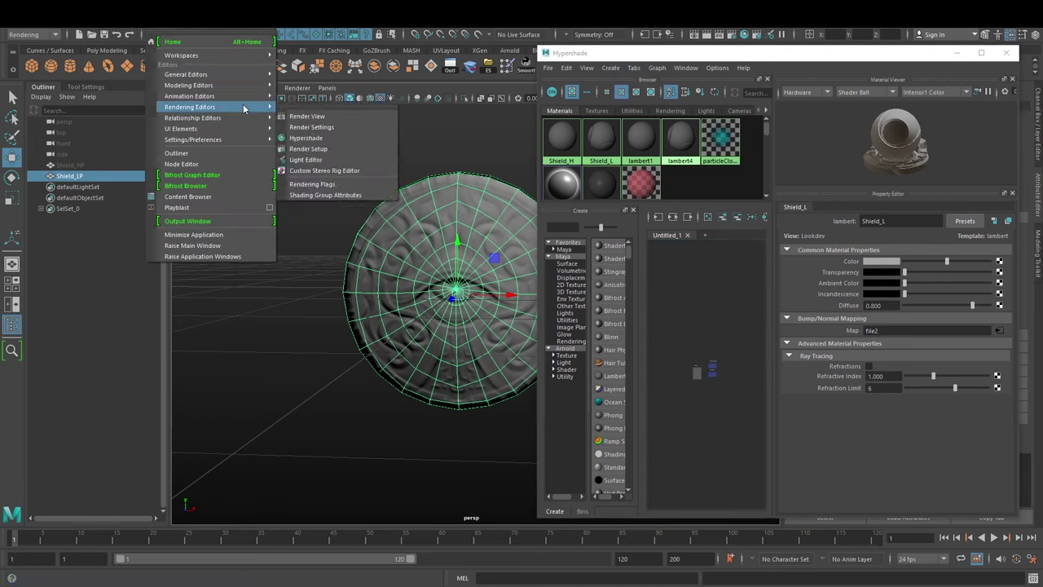
left_click(476, 127)
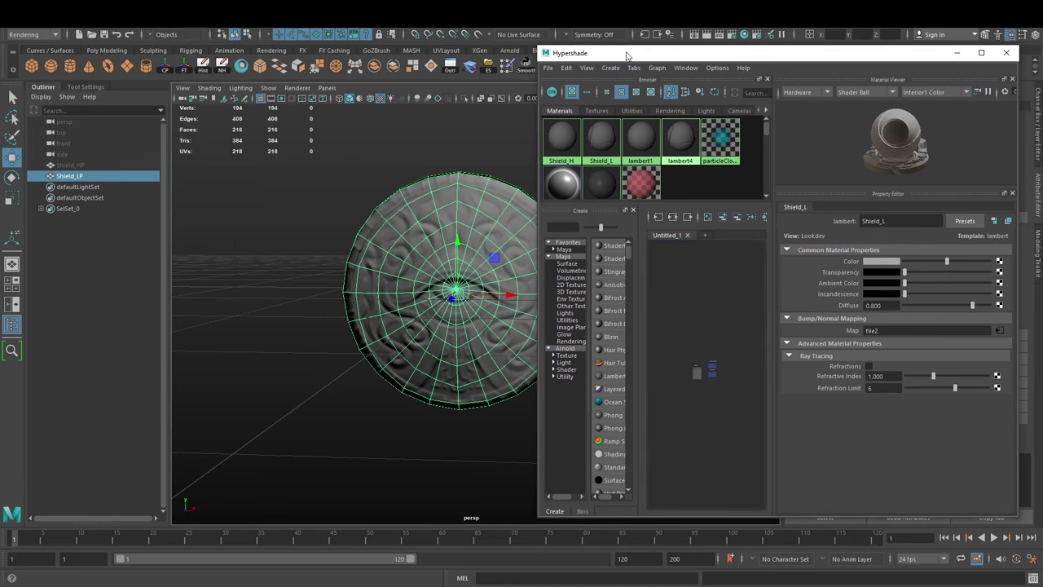
right_click(597, 137)
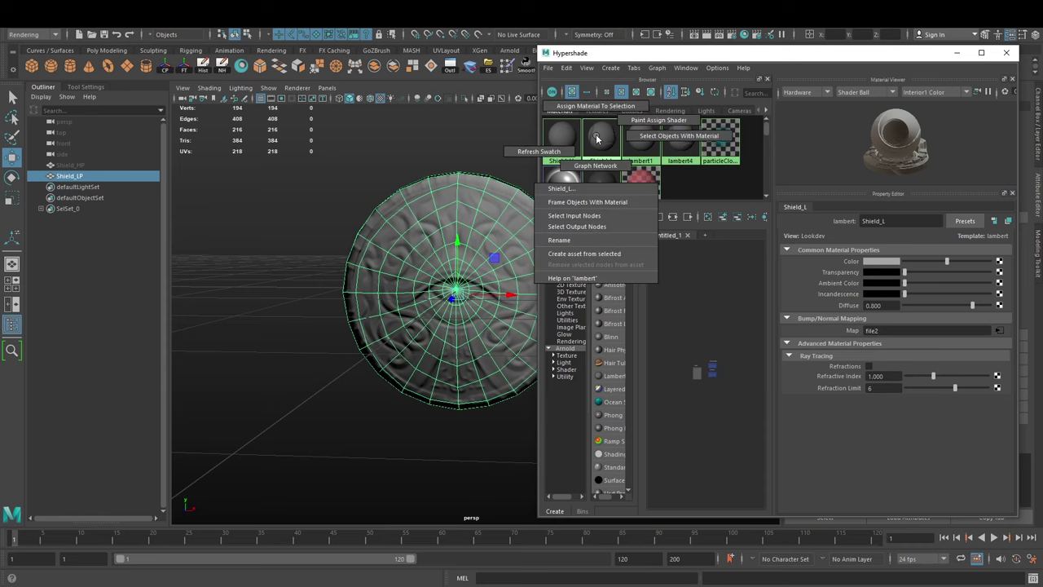
left_click(596, 166)
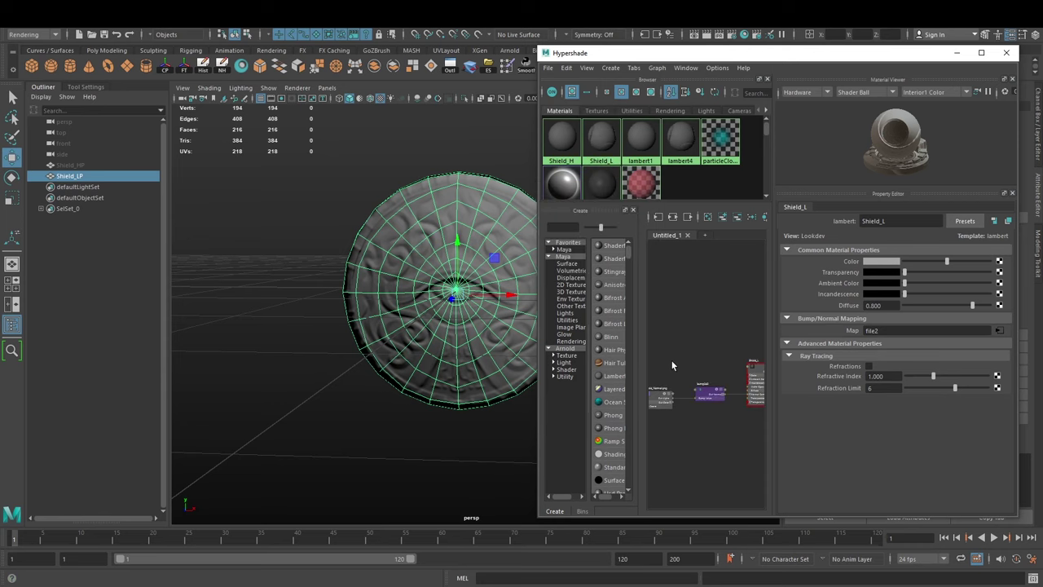
Enlarge the node graph and examine the chain from the Shield_Normal.png file through the bump2d node to Shield_L
left_click_drag(537, 269, 425, 269)
scroll(629, 358, "up", 3)
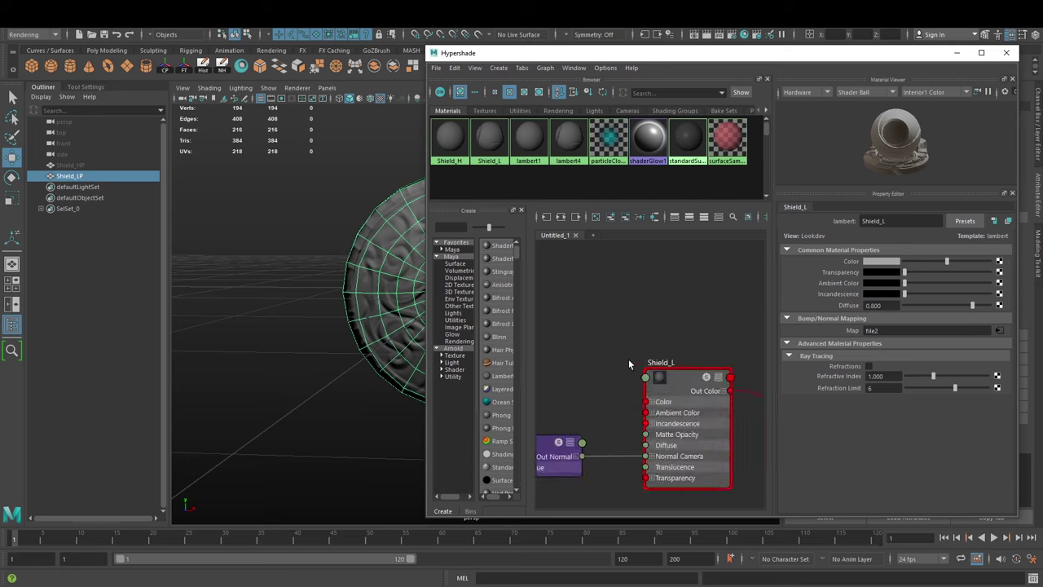
scroll(629, 360, "up", 3)
middle_click_drag(609, 381, 645, 255, "alt")
middle_click_drag(547, 400, 641, 390, "alt")
scroll(644, 388, "down", 5)
left_click(609, 363)
left_click(651, 364)
left_click(650, 365)
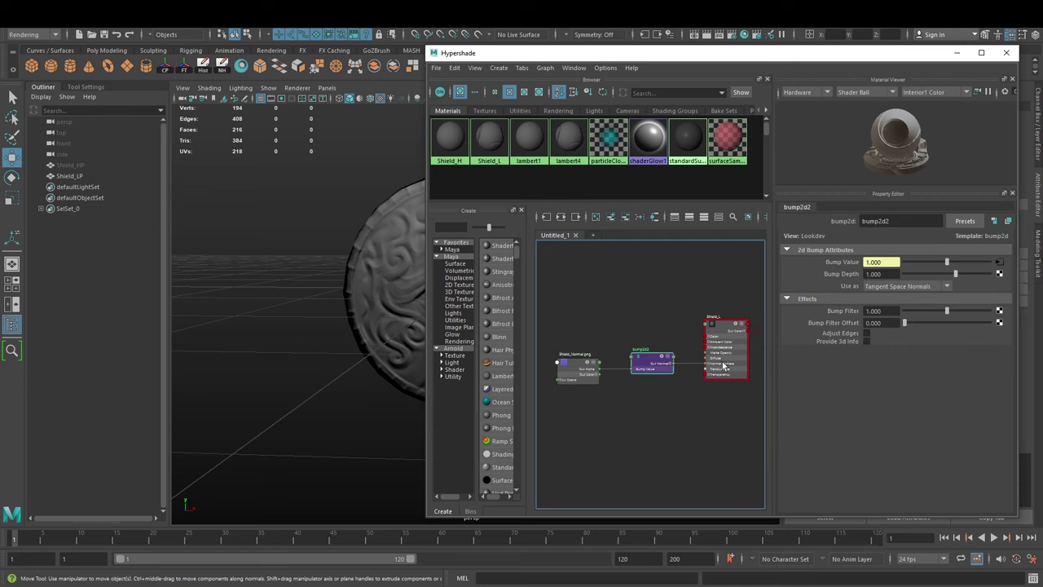
Check the bump2d node's Use As setting and the image path of its connected file texture, keeping the shield in view
left_click_drag(653, 59, 636, 54)
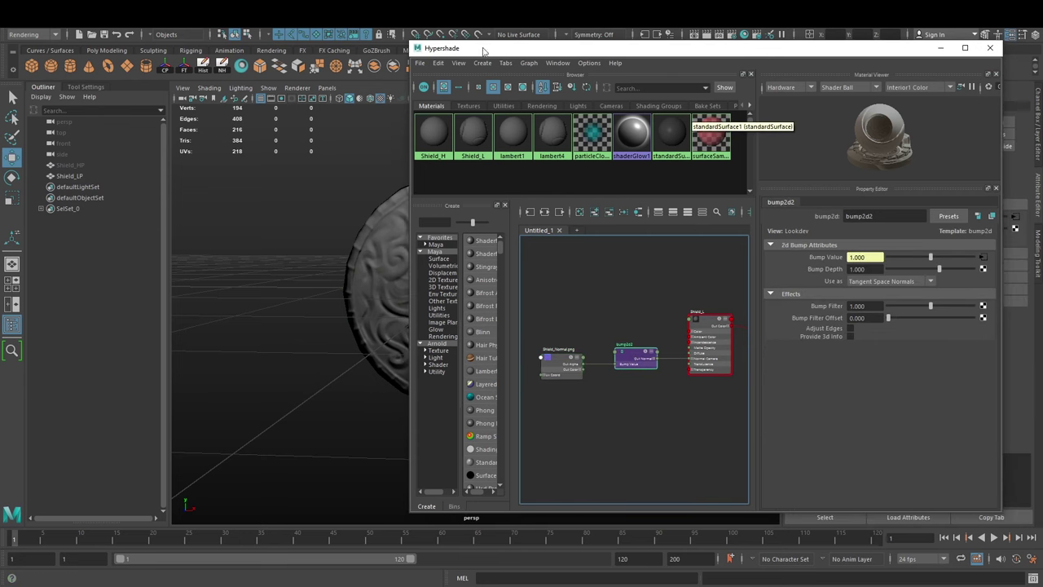
left_click_drag(411, 43, 525, 54)
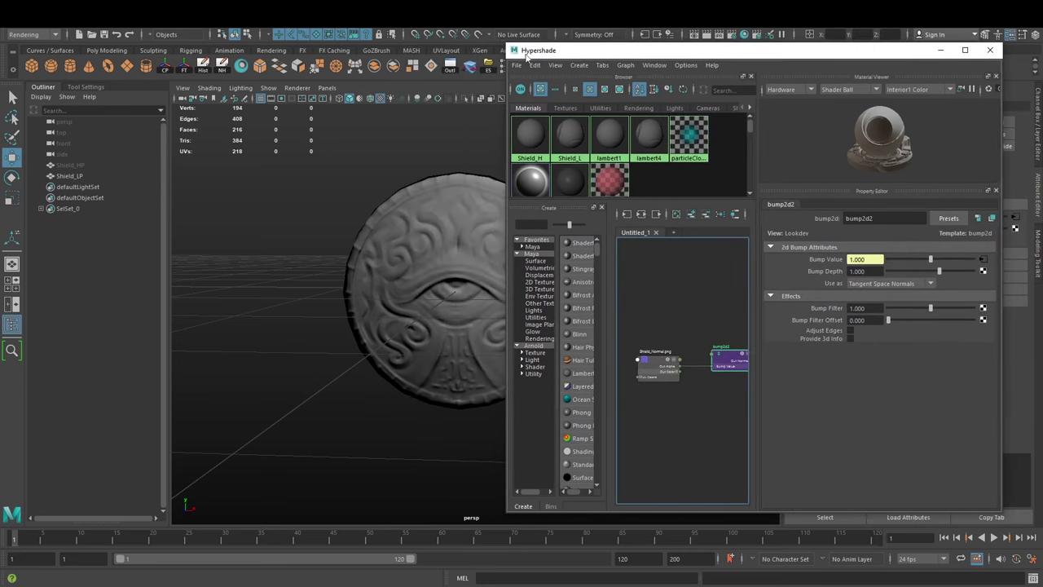
left_click(892, 284)
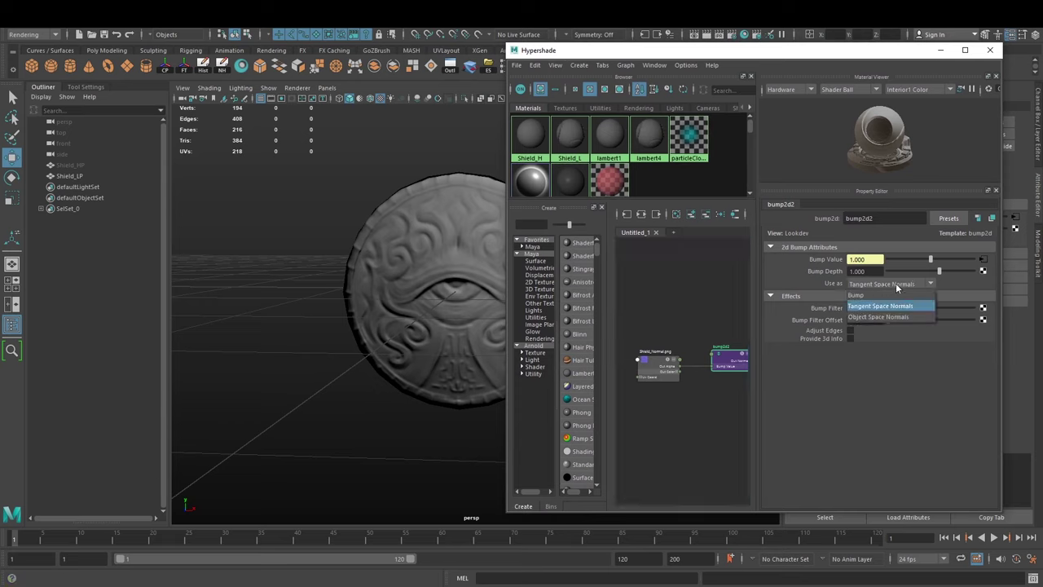
left_click(983, 261)
left_click(983, 261)
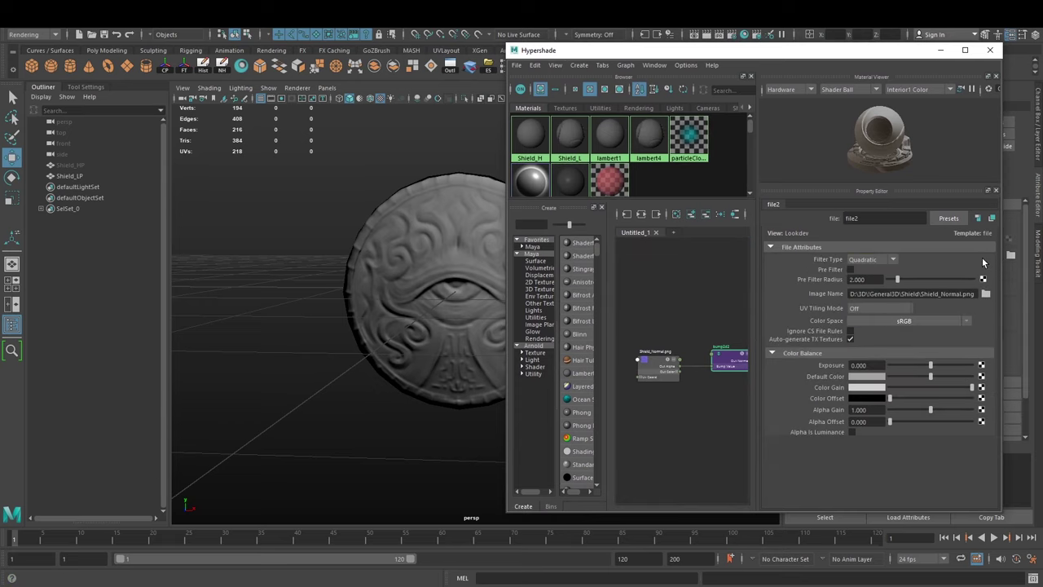
left_click_drag(865, 295, 975, 294)
left_click(972, 294)
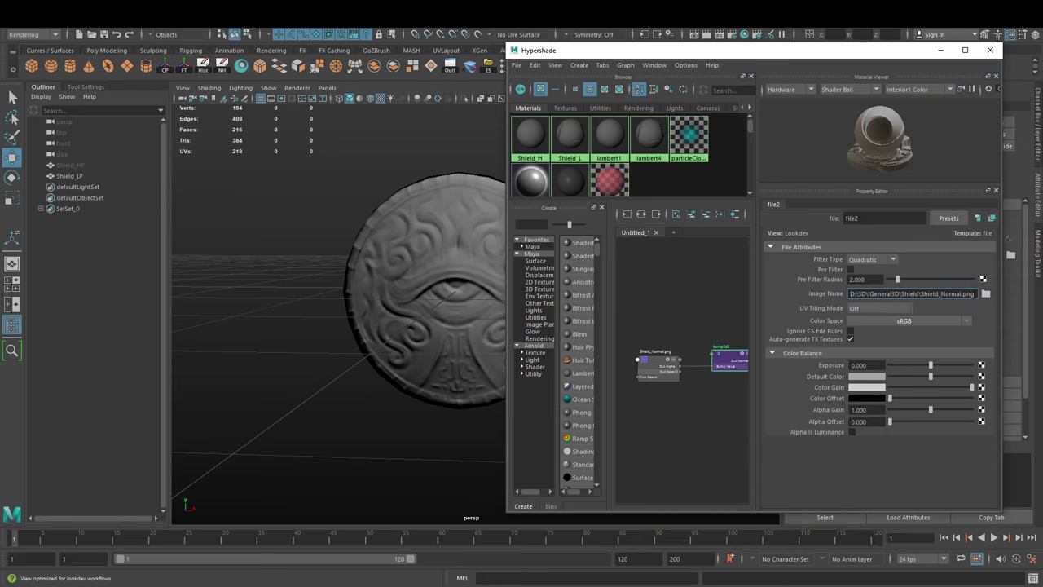
Change the color space of the Shield_Normal.png file texture to the scene-linear ACEScg
left_click_drag(456, 277, 370, 293, "alt")
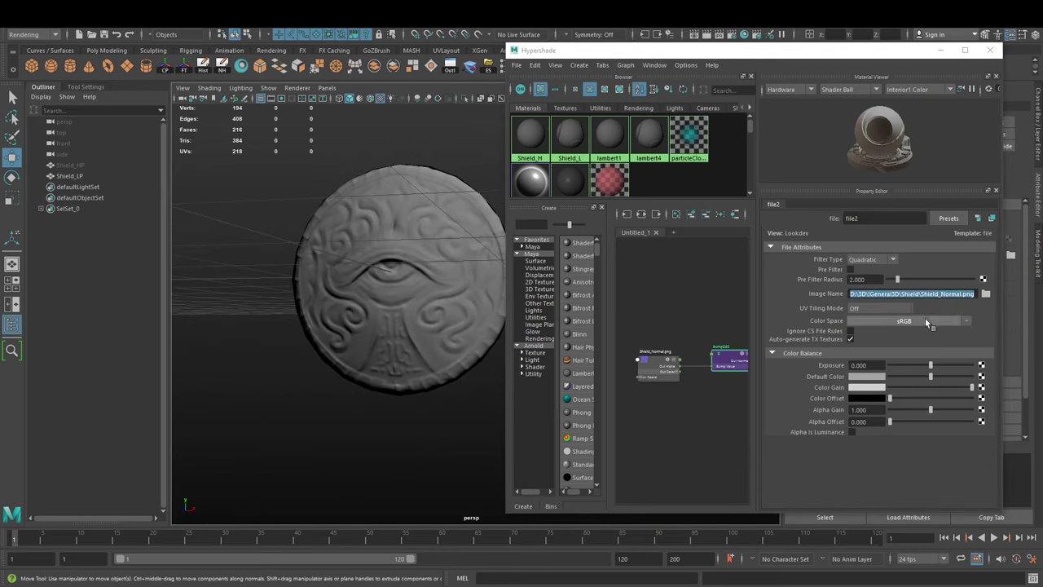
left_click(967, 321)
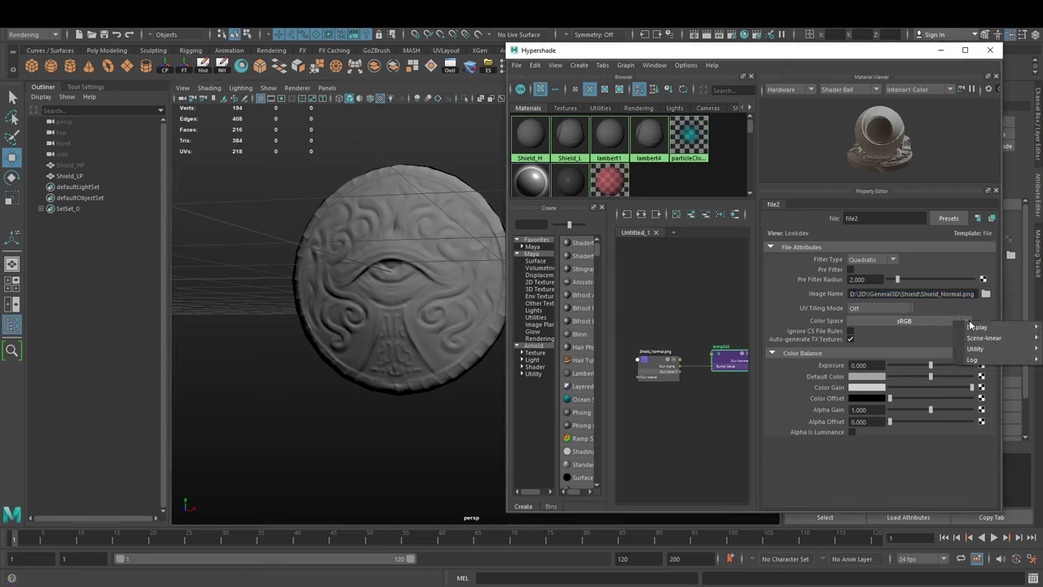
mouse_move(978, 337)
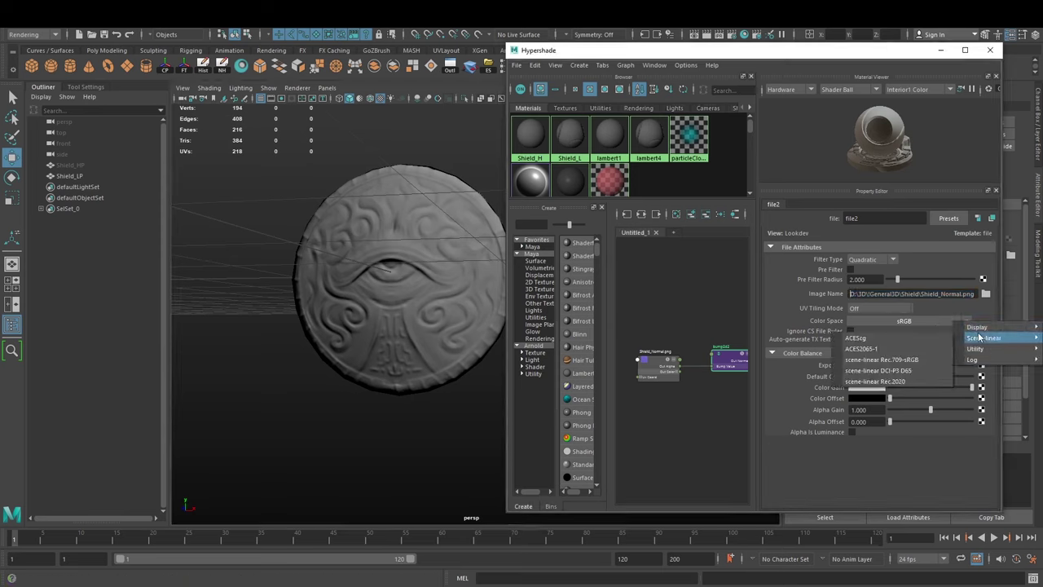
left_click(937, 337)
Inspect the baked relief on Shield_LP from several angles, with and without its wireframe highlighted
left_click_drag(481, 381, 440, 394, "alt")
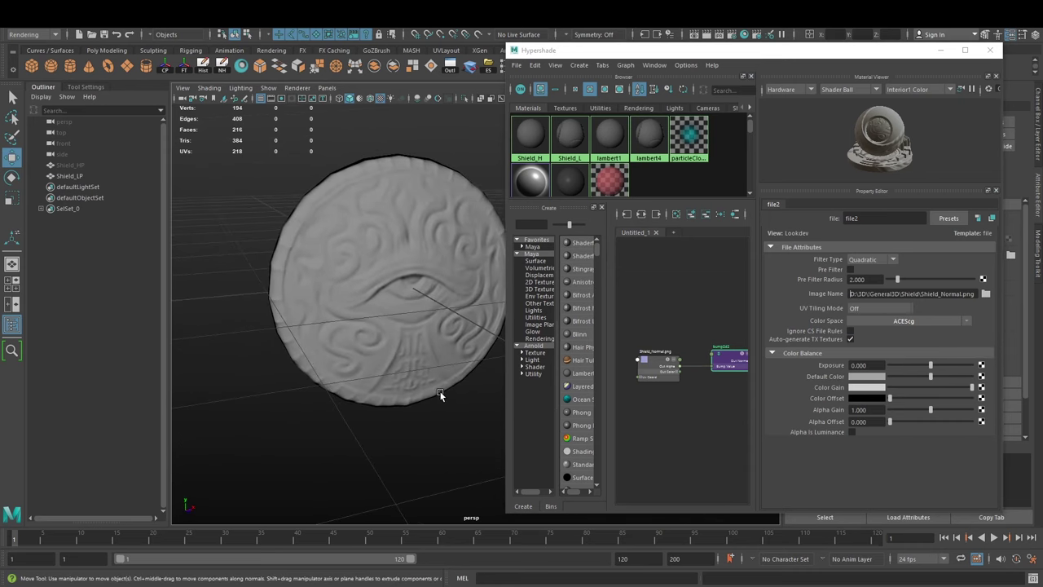
mouse_move(432, 366)
left_mouse_down("alt")
mouse_move(396, 345)
mouse_move(329, 345)
mouse_move(354, 366)
mouse_move(429, 364)
mouse_move(433, 330)
mouse_move(360, 341)
mouse_move(328, 366)
mouse_move(431, 351)
left_mouse_up("alt")
left_click(380, 372)
left_click_drag(380, 372, 428, 385, "alt")
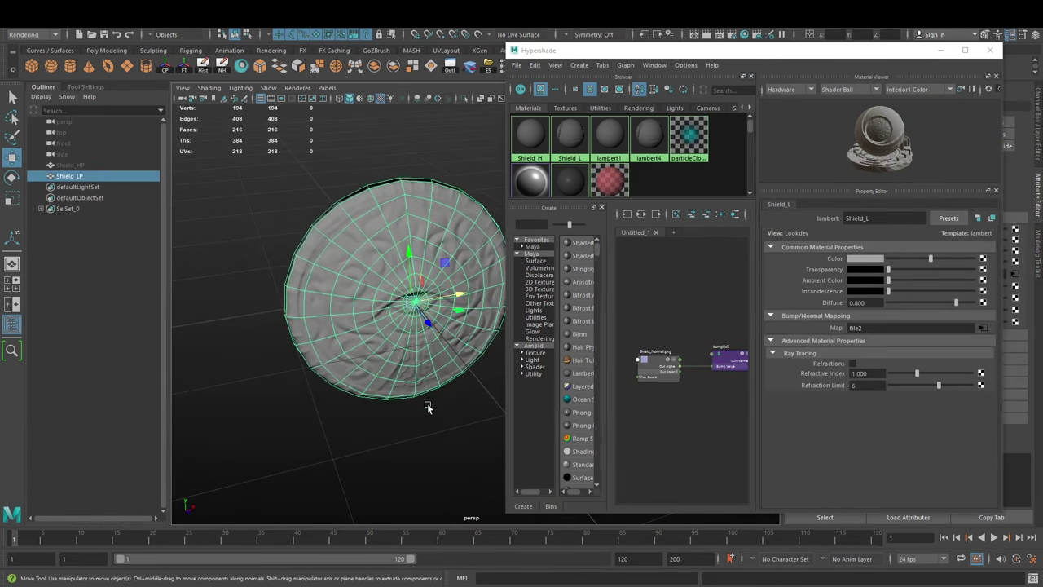
left_click(421, 408)
left_click(421, 362)
left_click_drag(420, 362, 423, 390, "alt")
left_click(377, 391)
left_click(432, 350)
Close the Hypershade and view the deselected low-poly shield from different angles
left_click(990, 50)
left_click_drag(571, 196, 644, 203, "alt")
left_click(643, 203)
left_click(547, 236)
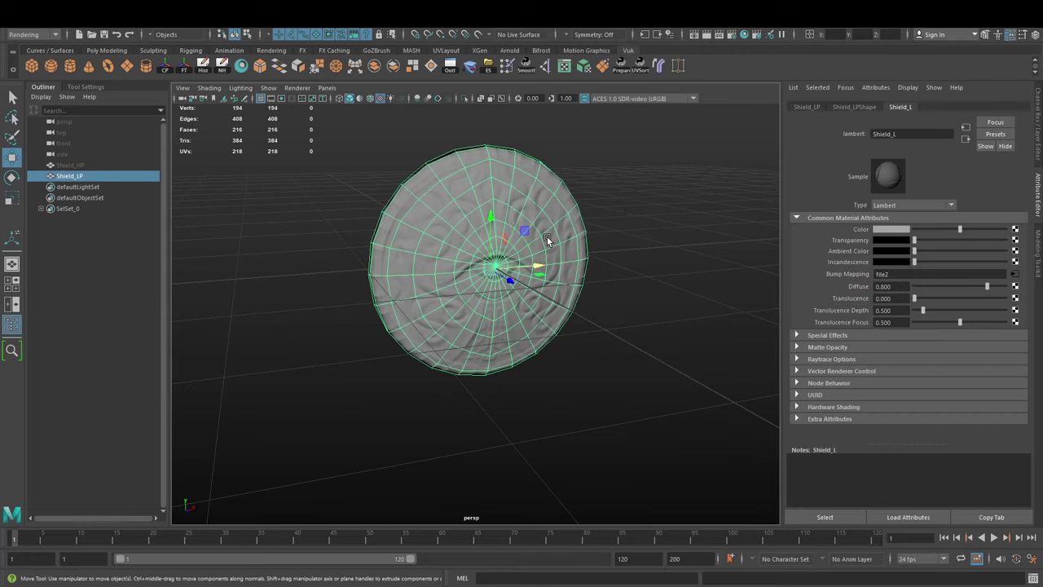
left_click(657, 250)
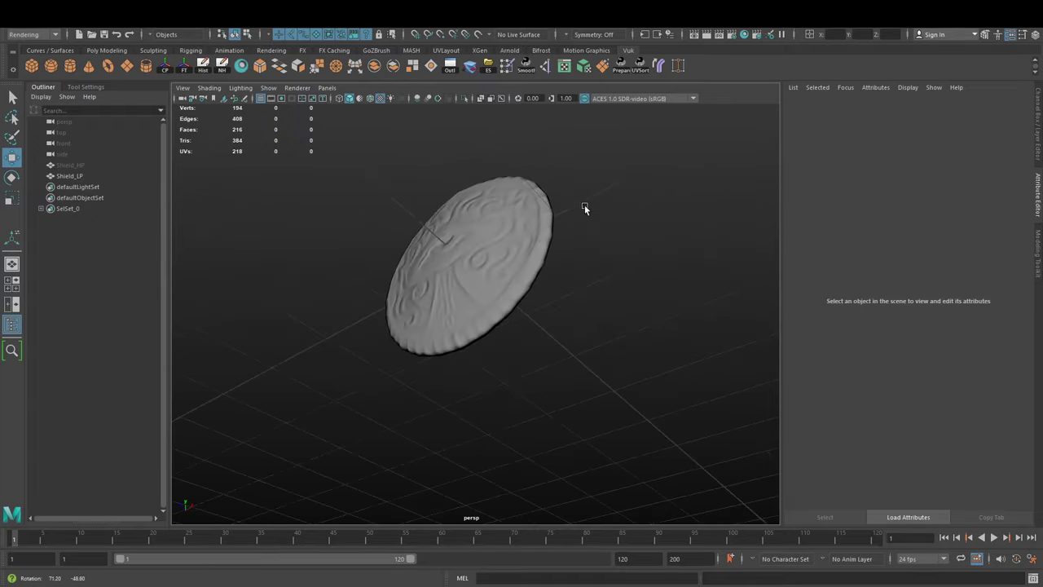